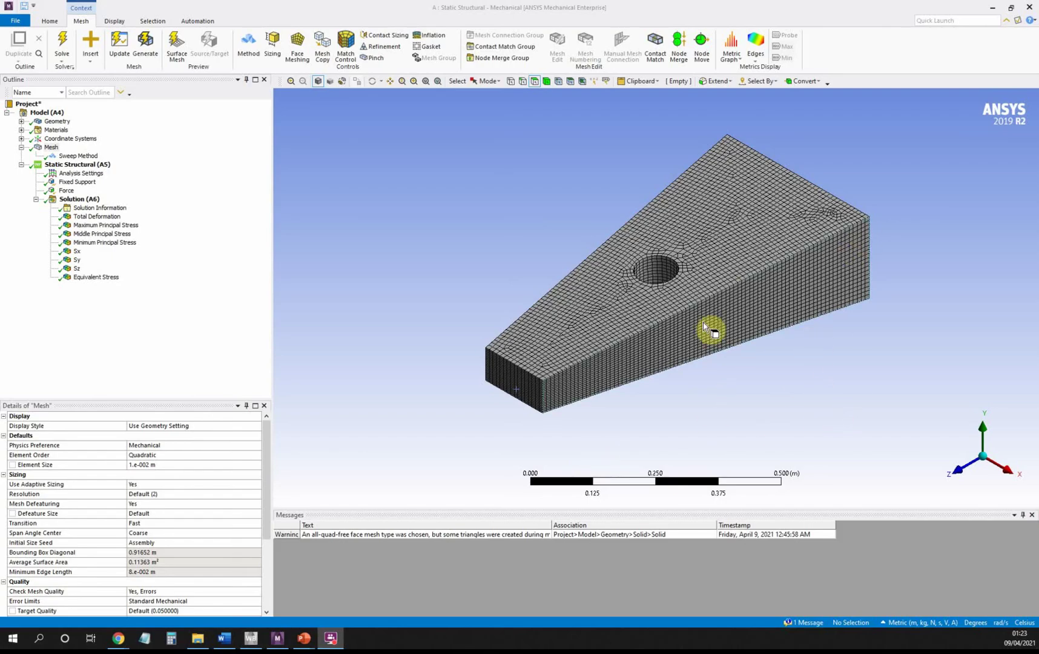
- Orbit the bar and review the fixed support boundary condition
middle_click_drag(777, 399, 666, 276)
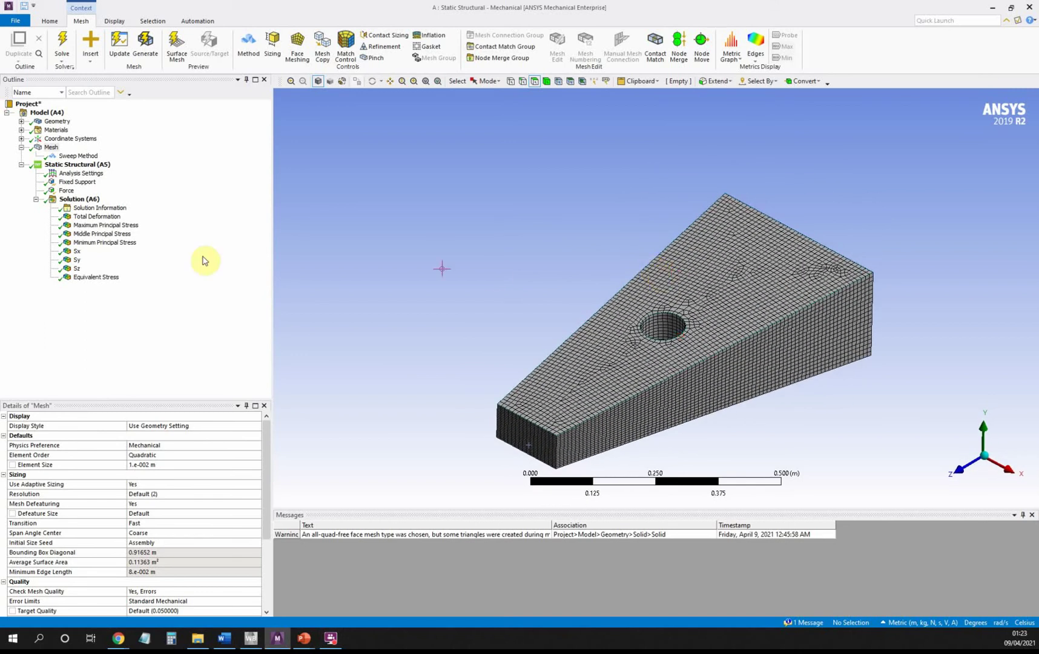
left_click(993, 469)
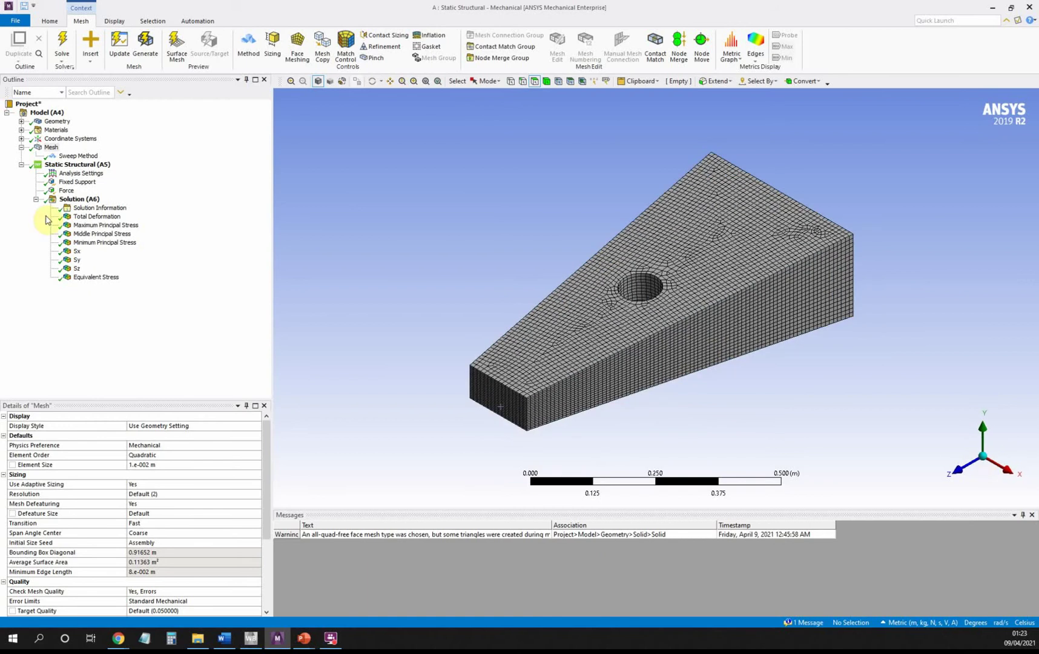
left_click(74, 182)
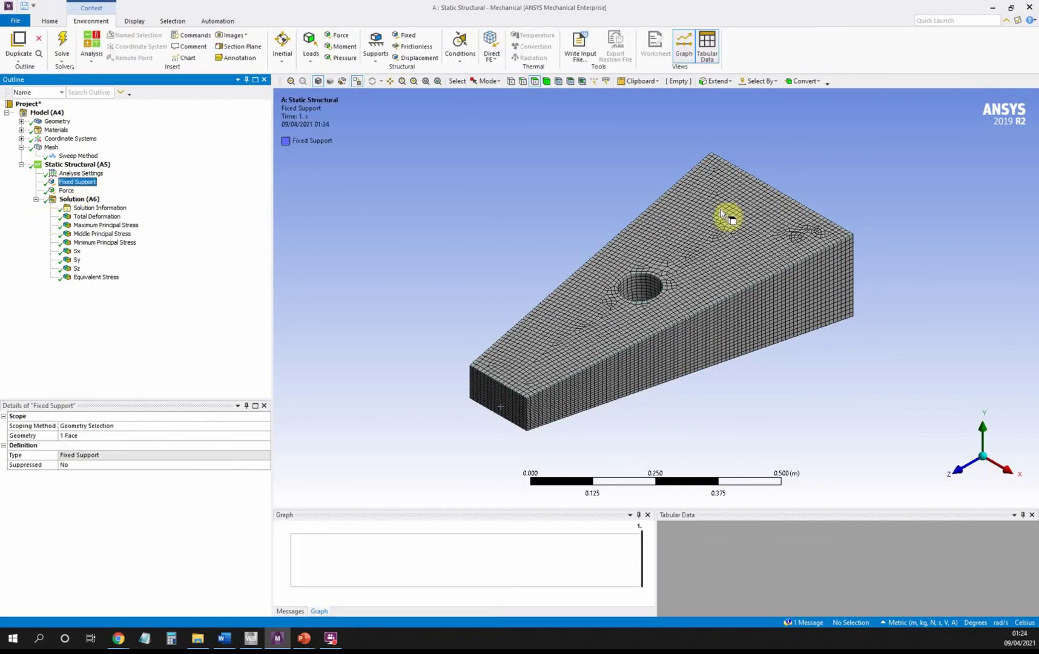
middle_click_drag(870, 279, 904, 225)
- Review the 1000 N downward force, then show Total Deformation (max 9.2197e-6 m)
left_click(66, 190)
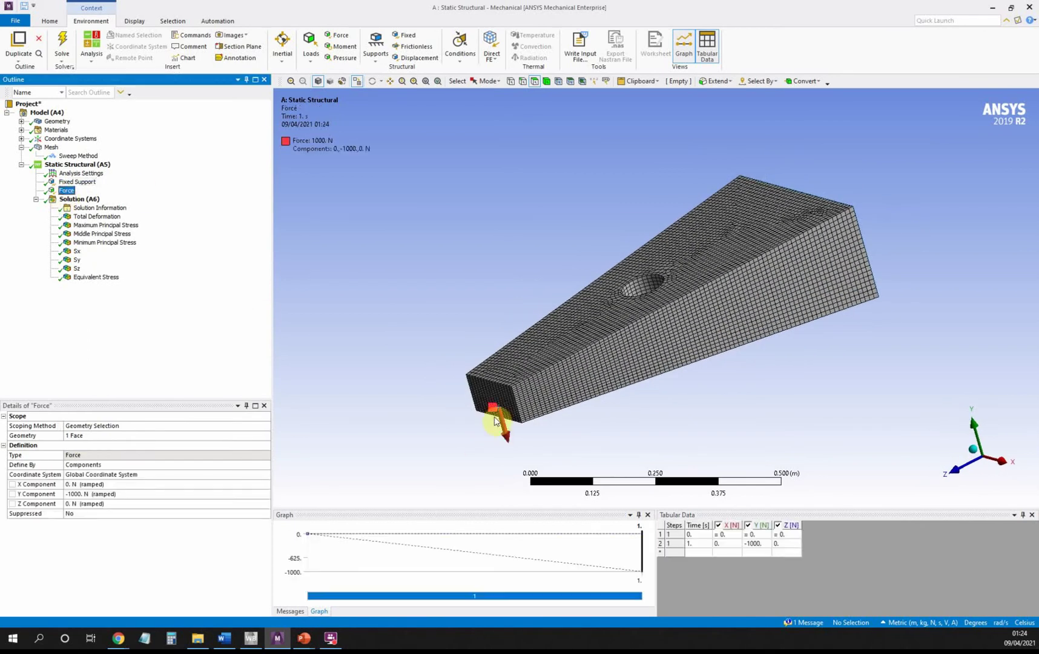
mouse_move(429, 401)
middle_mouse_down()
mouse_move(441, 406)
mouse_move(458, 378)
mouse_move(440, 383)
mouse_move(471, 389)
mouse_move(455, 383)
mouse_move(476, 404)
mouse_move(593, 411)
middle_mouse_up()
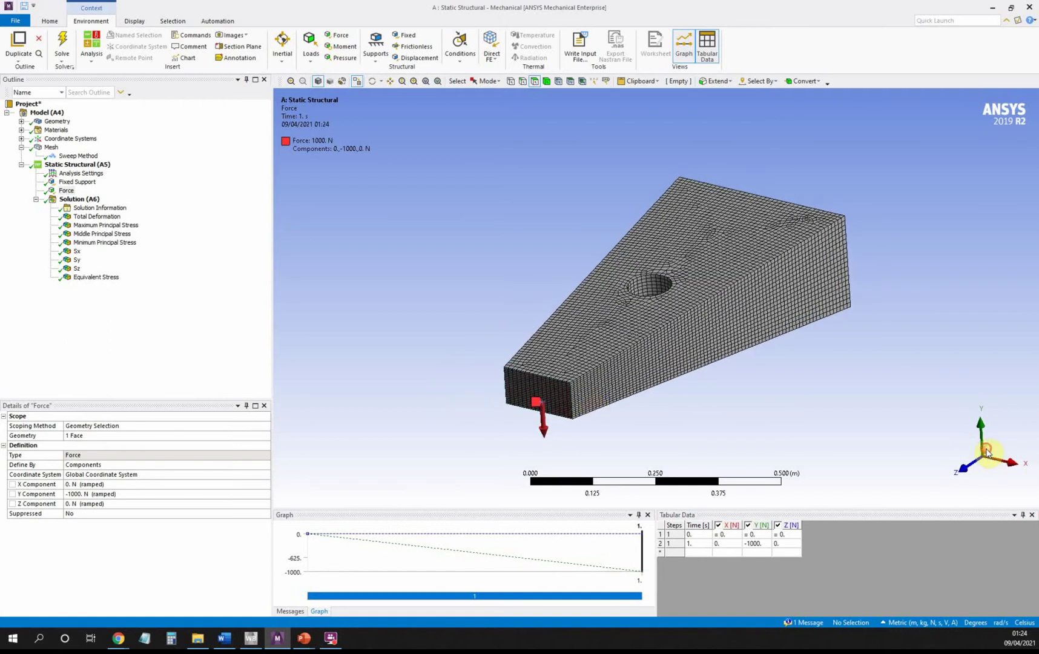
left_click(986, 452)
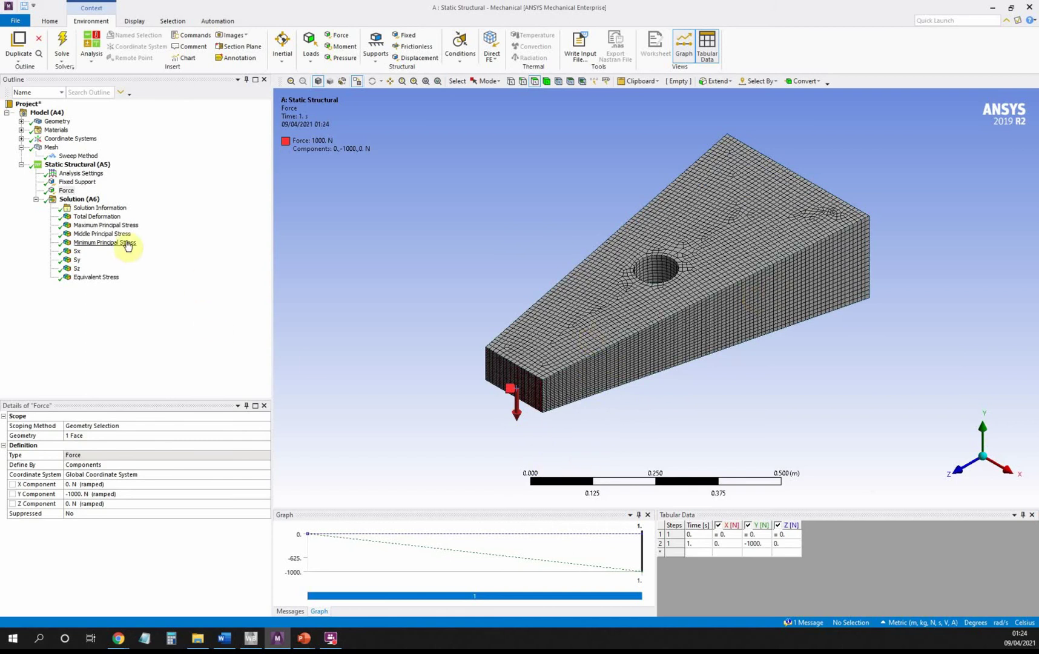
left_click(99, 216)
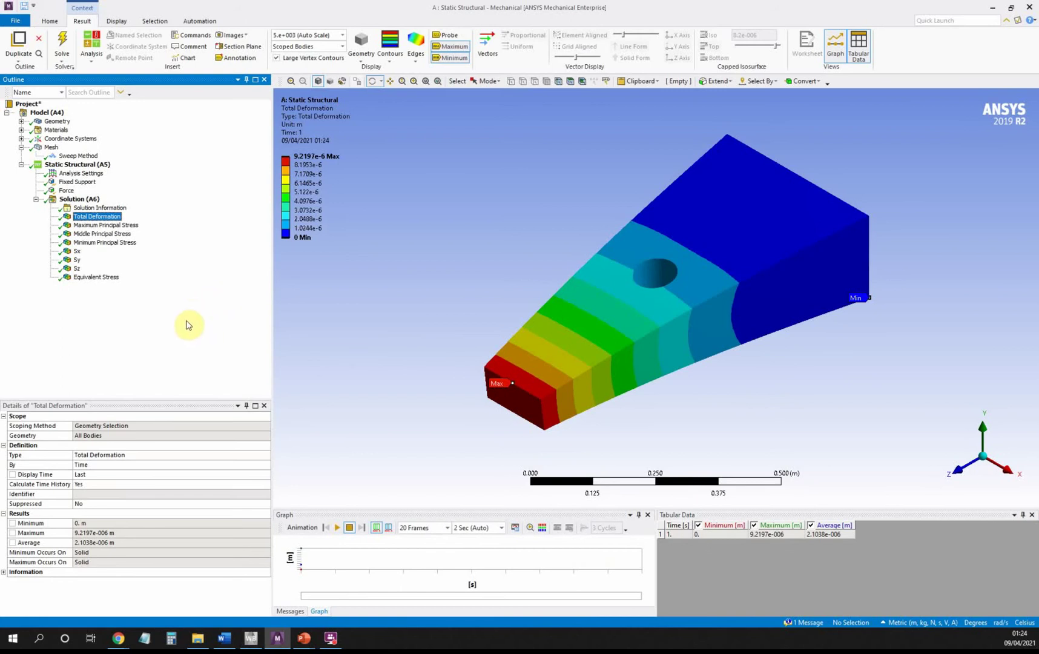
- Step through the Maximum, Middle and Minimum Principal Stress results
left_click(129, 226)
left_click(120, 236)
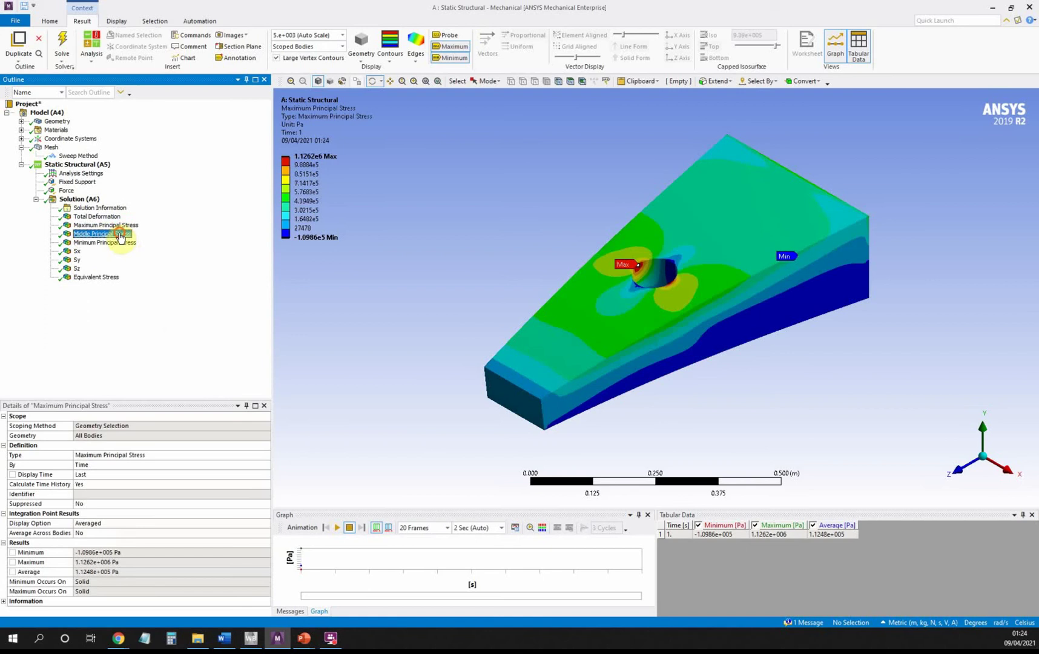
left_click(127, 246)
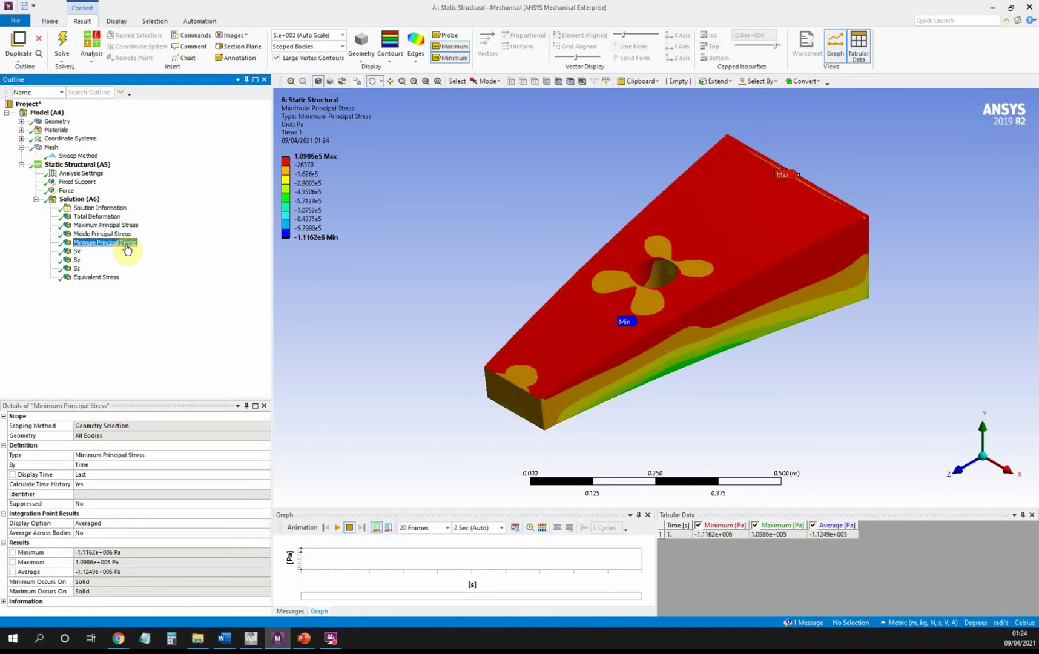
- View the Sx, Sy and Sz normal stresses, ending on Equivalent Stress (max 1.1247e6 Pa)
left_click(77, 252)
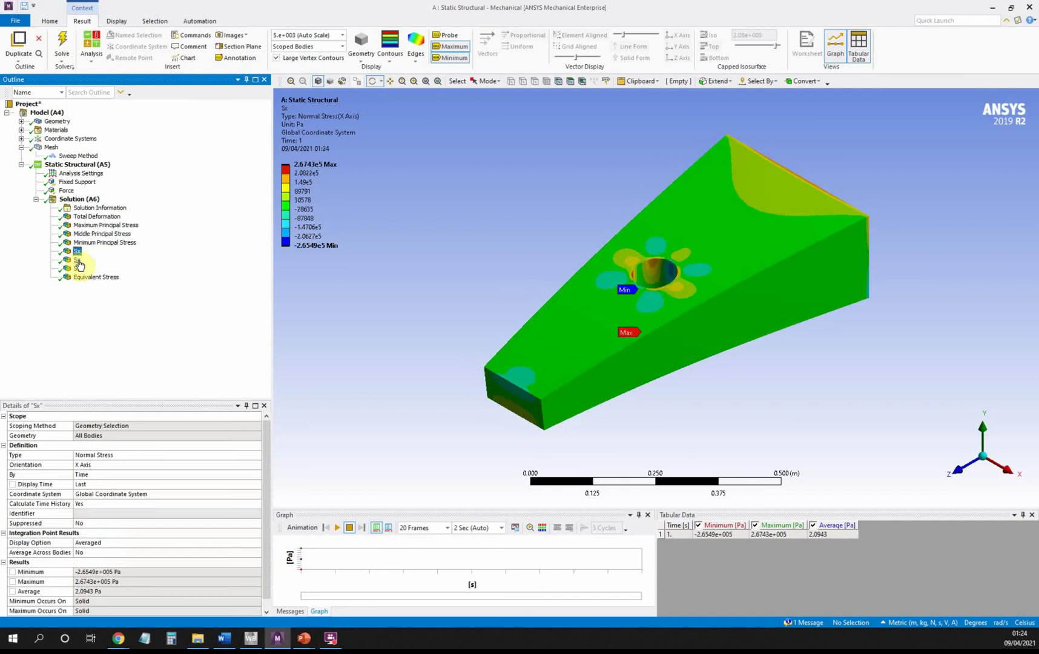
left_click(76, 260)
left_click(78, 268)
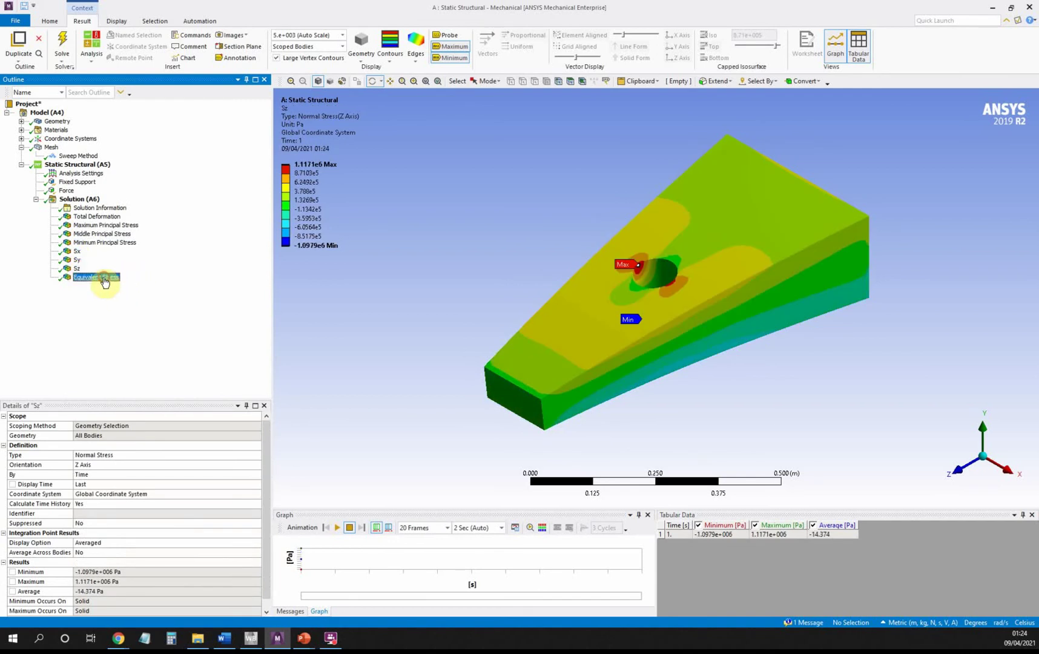
left_click(100, 277)
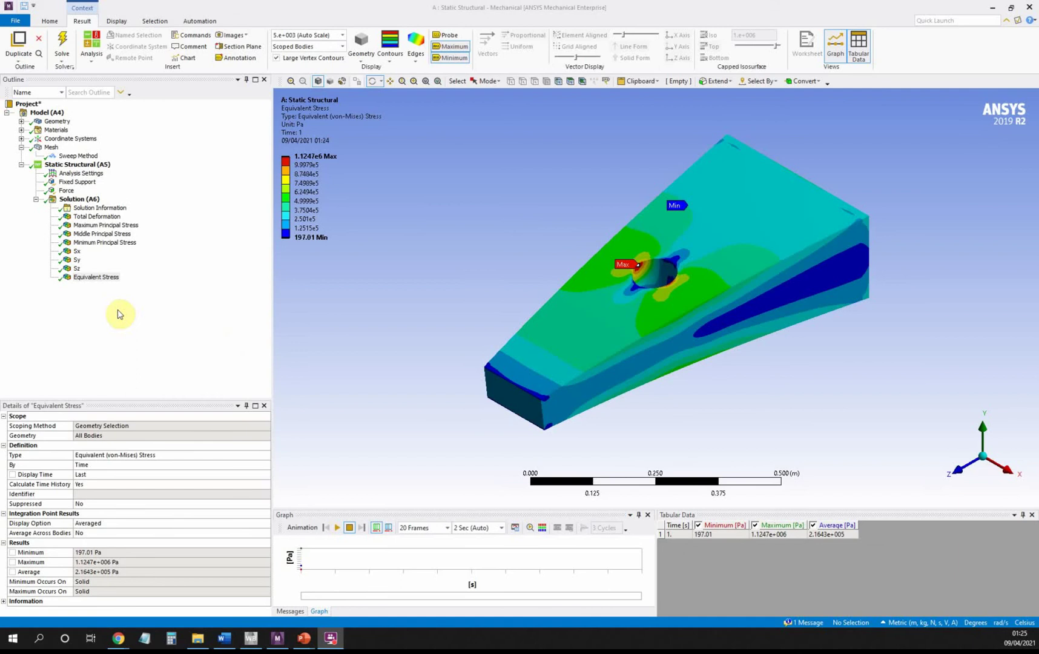
- Browse the results that can be inserted under Solution (A6) without adding any, leaving Solution (A6) selected
right_click(72, 201)
mouse_move(102, 206)
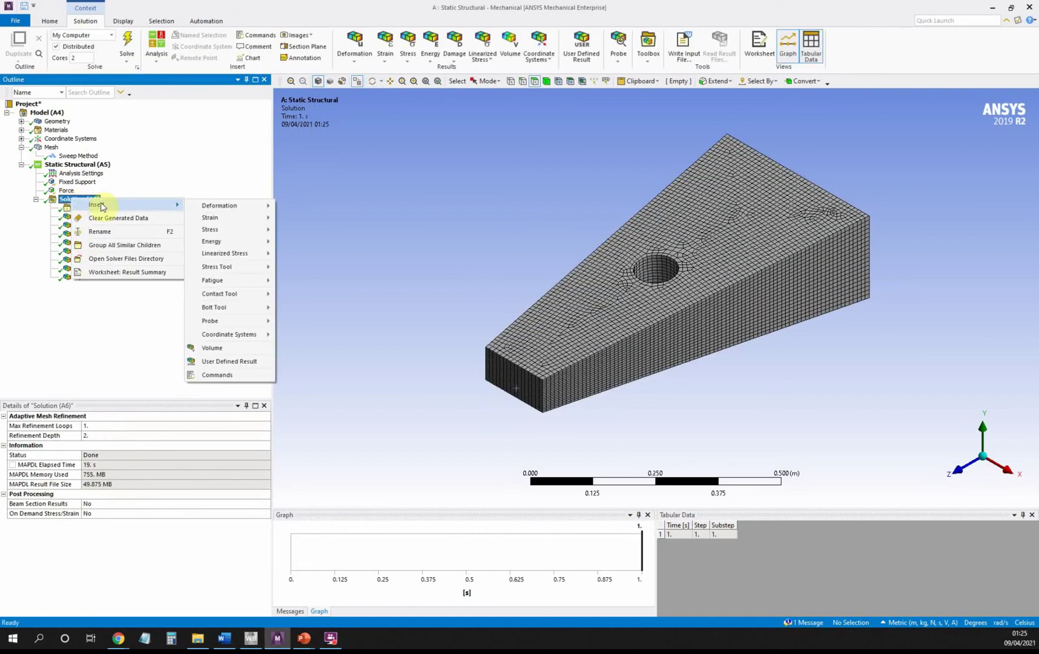
mouse_move(240, 218)
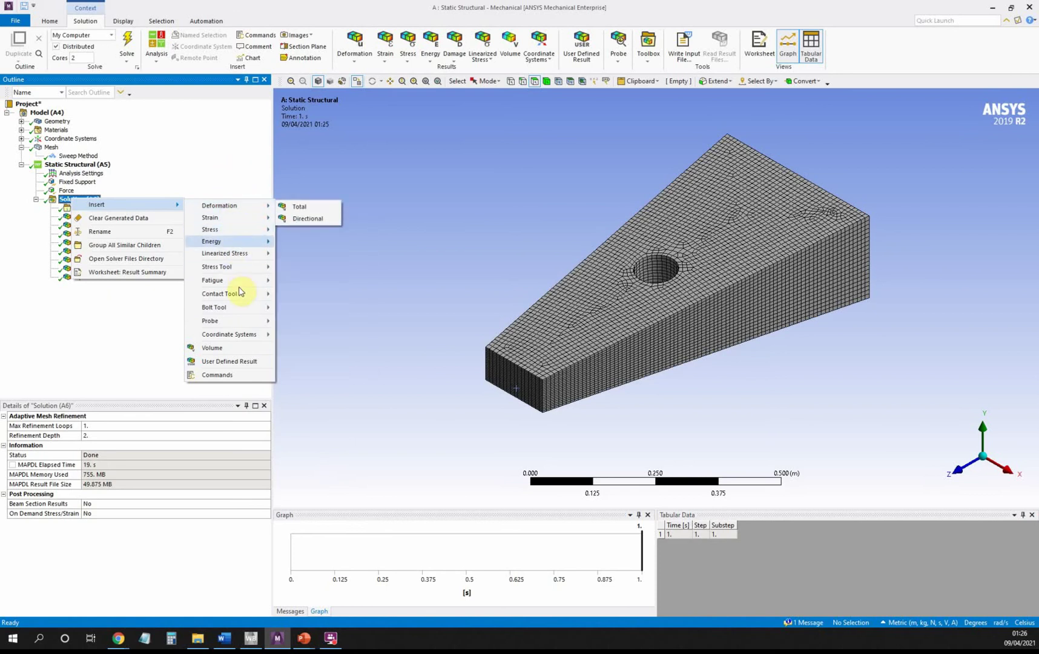
key("Escape")
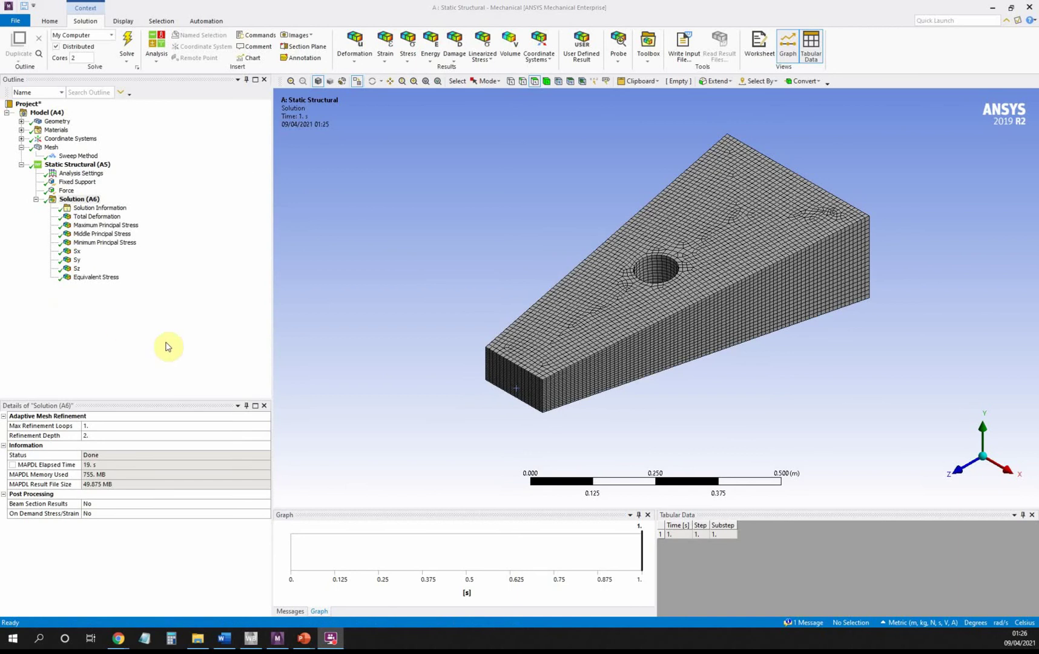
left_click(77, 201)
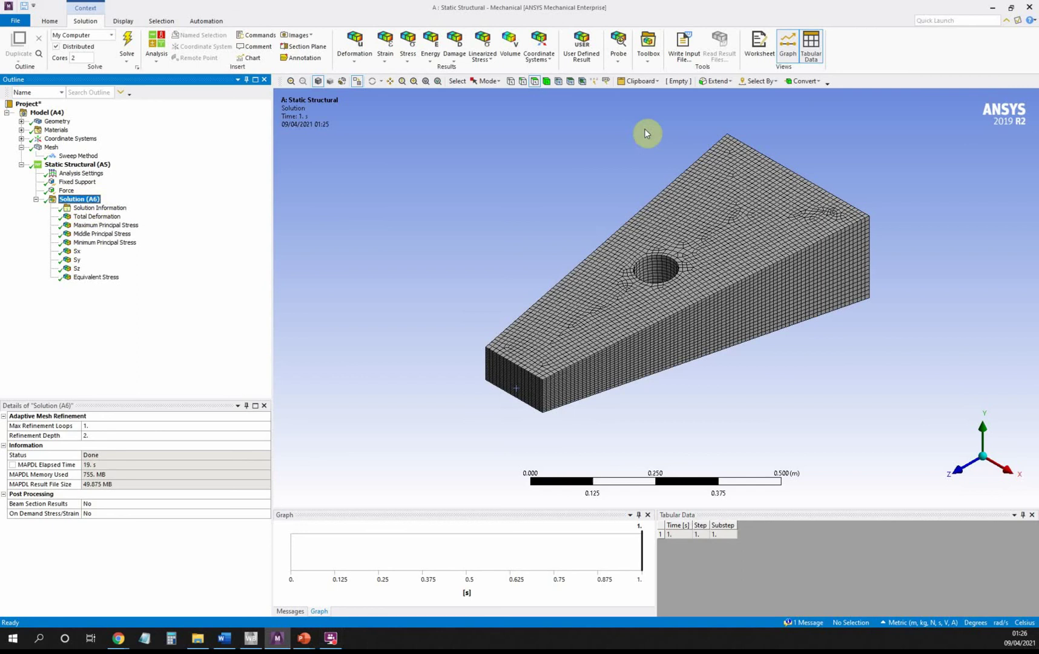
- Show the Solution Quantities worksheet listing expressions such as UX, SX, S1 and SEQV
left_click(762, 55)
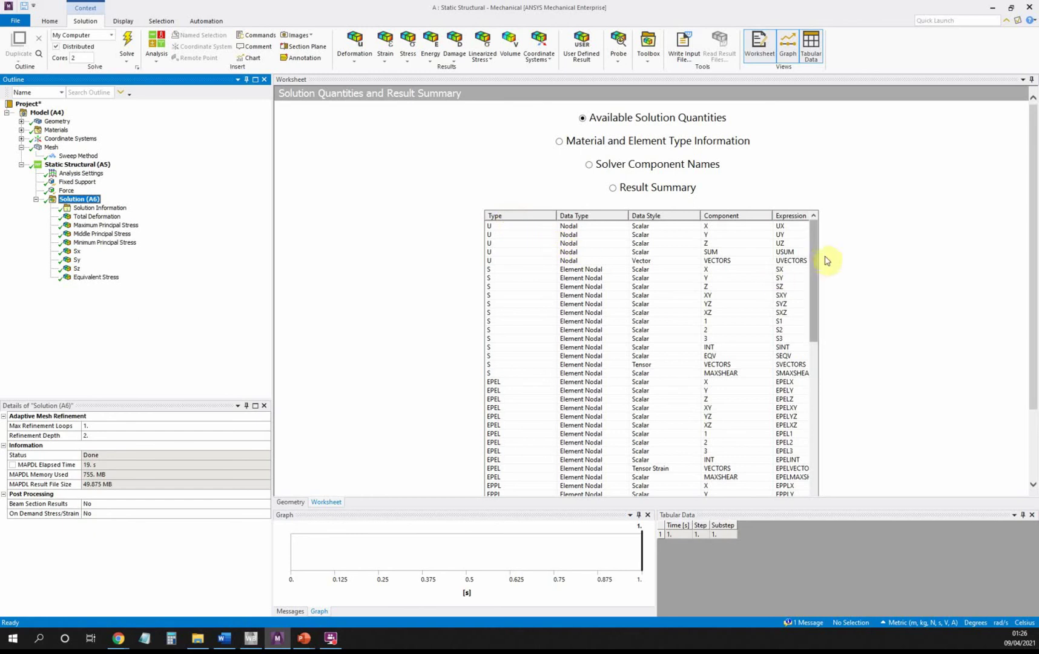
mouse_move(815, 260)
left_mouse_down()
mouse_move(816, 419)
mouse_move(824, 264)
left_mouse_up()
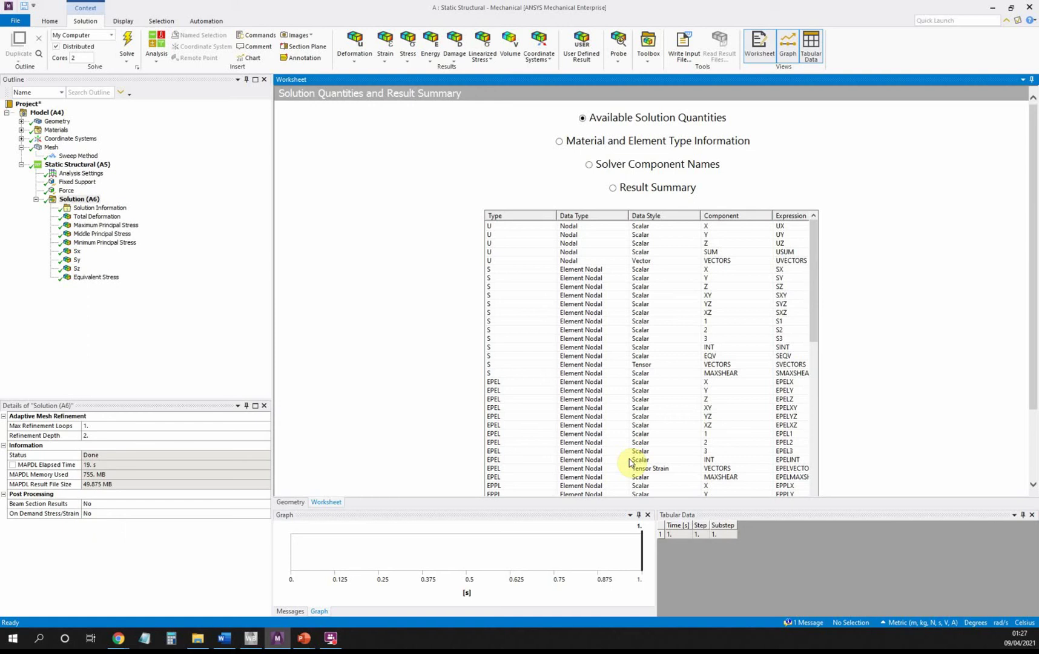
scroll(654, 380, "down", 6)
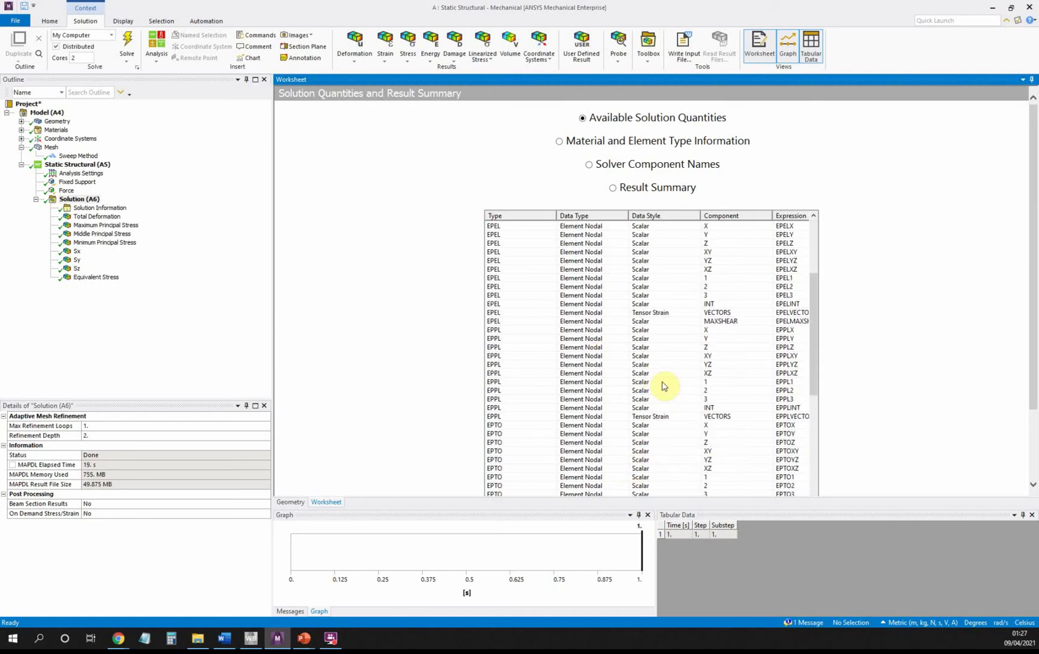
scroll(663, 387, "down", 3)
scroll(663, 388, "down", 2)
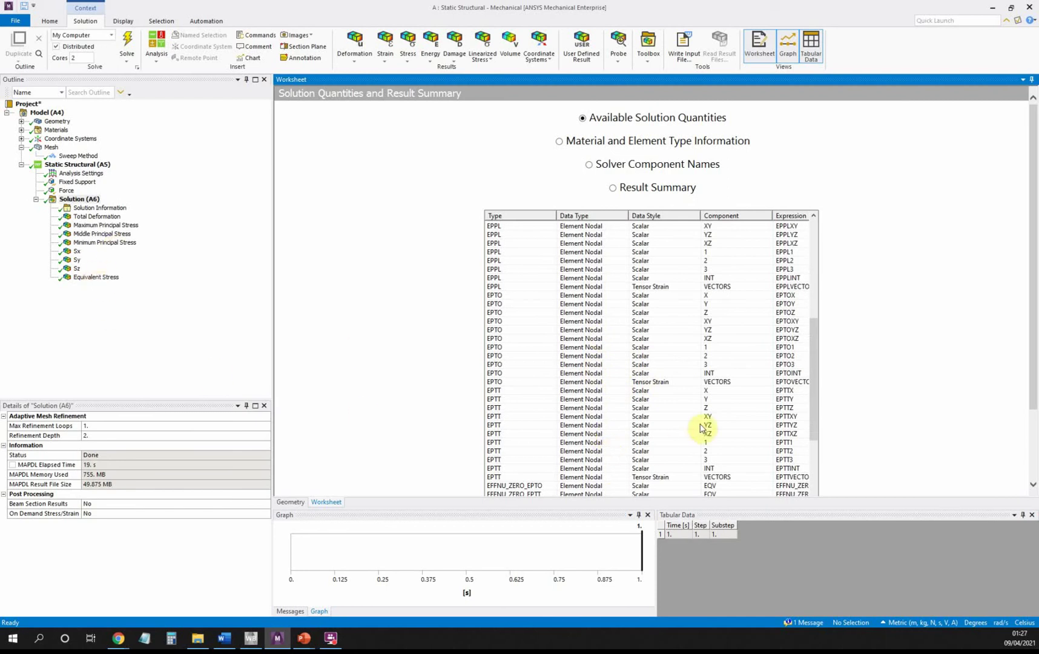
scroll(701, 428, "down", 5)
scroll(701, 427, "down", 2)
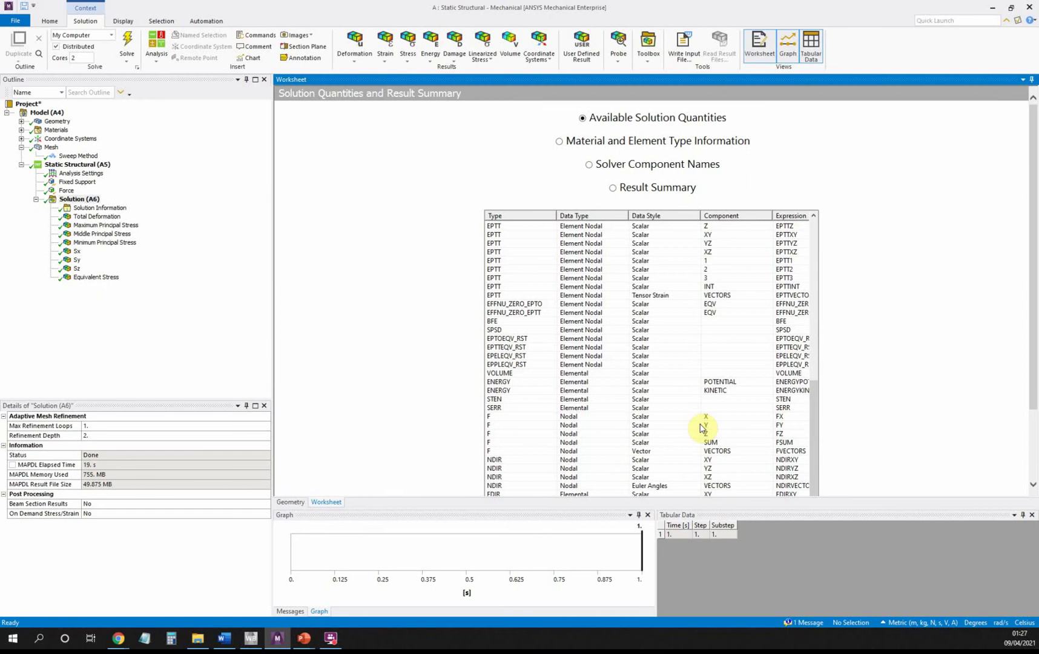
scroll(701, 427, "down", 4)
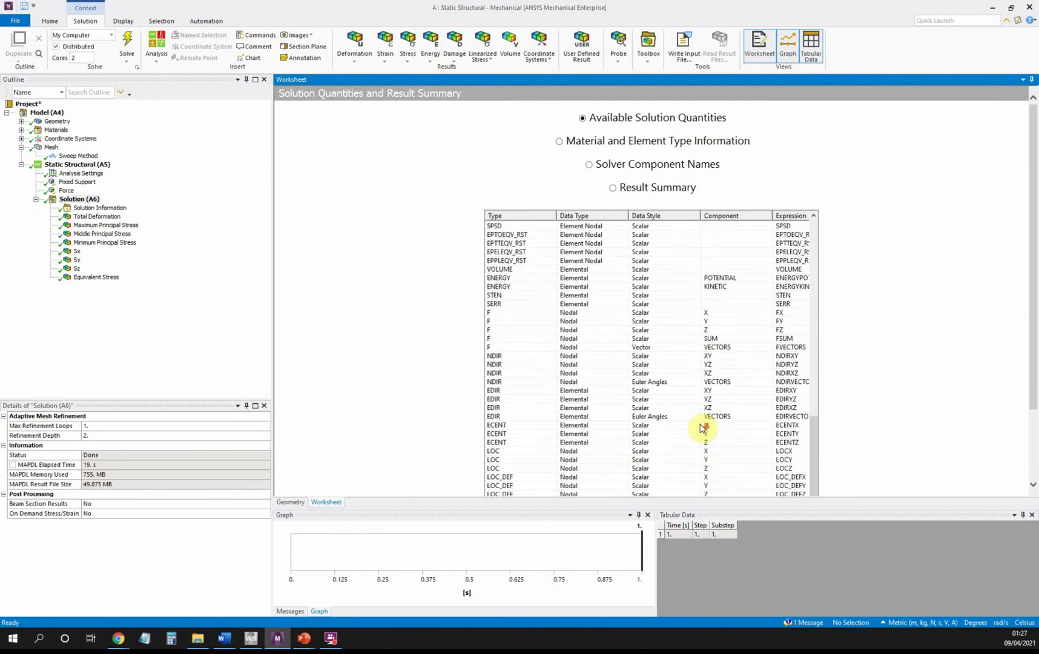
scroll(700, 427, "down", 3)
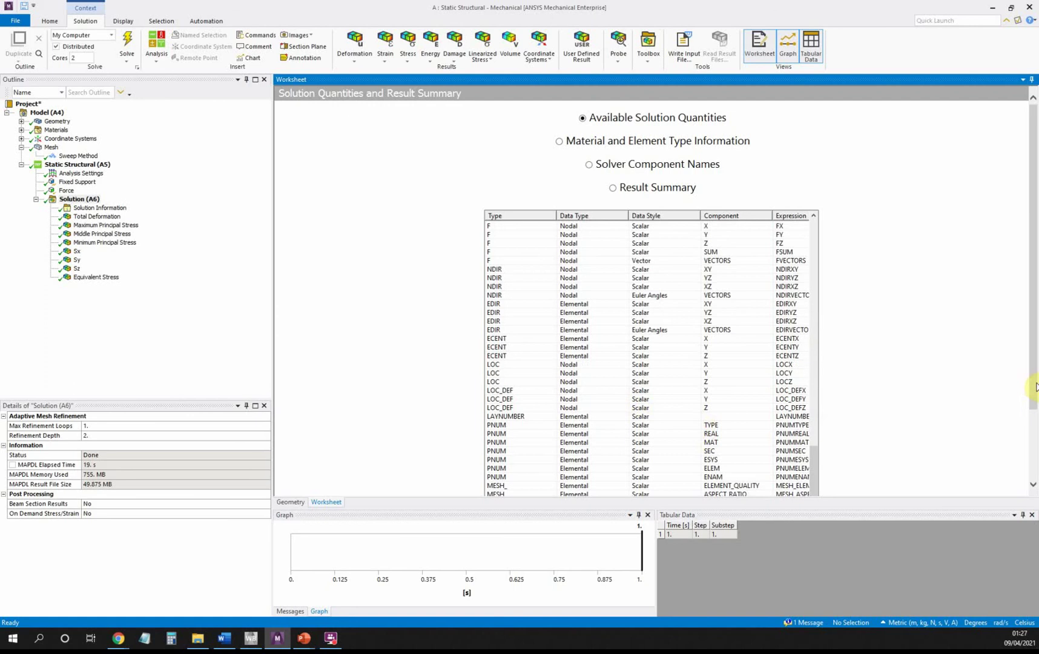
left_click_drag(1035, 387, 1035, 464)
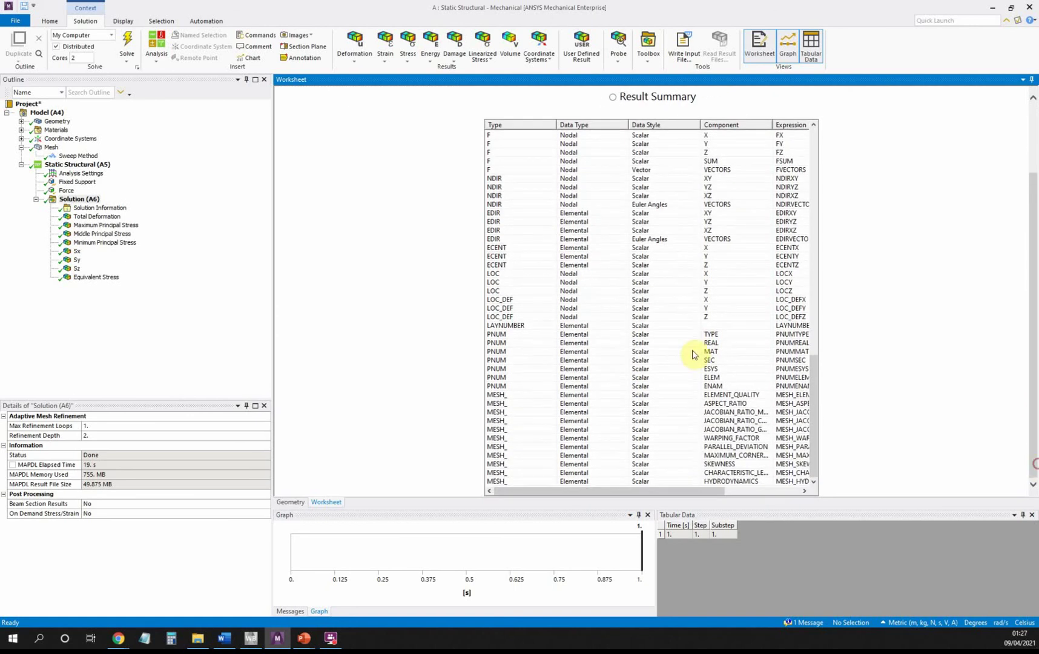
left_click_drag(817, 422, 823, 185)
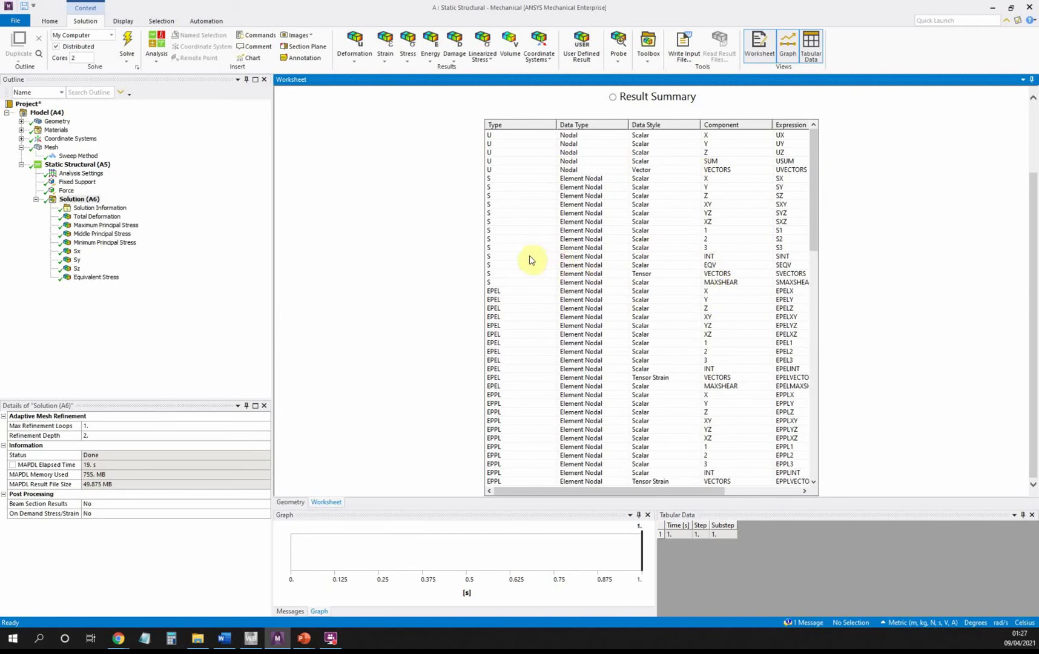
left_click(87, 203)
right_click(86, 204)
mouse_move(139, 209)
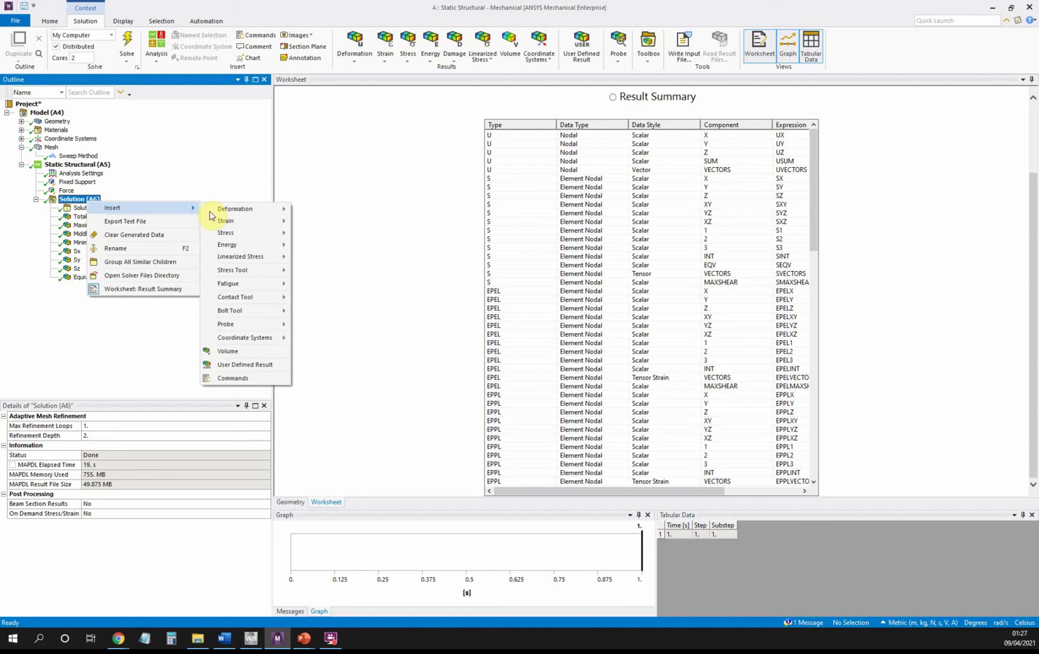
mouse_move(234, 236)
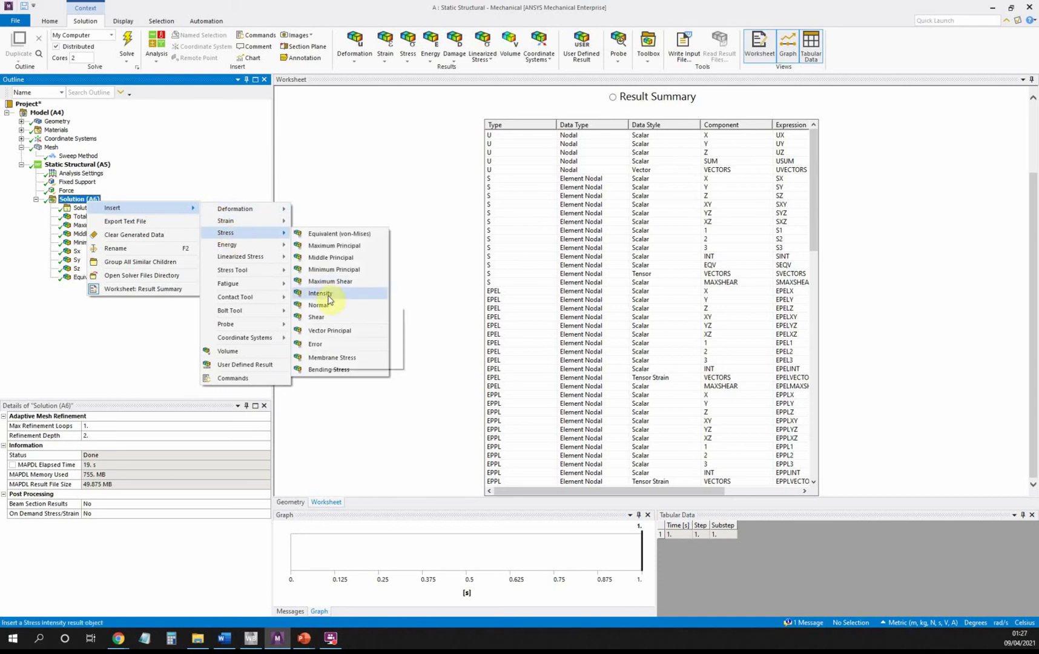
left_click(65, 200)
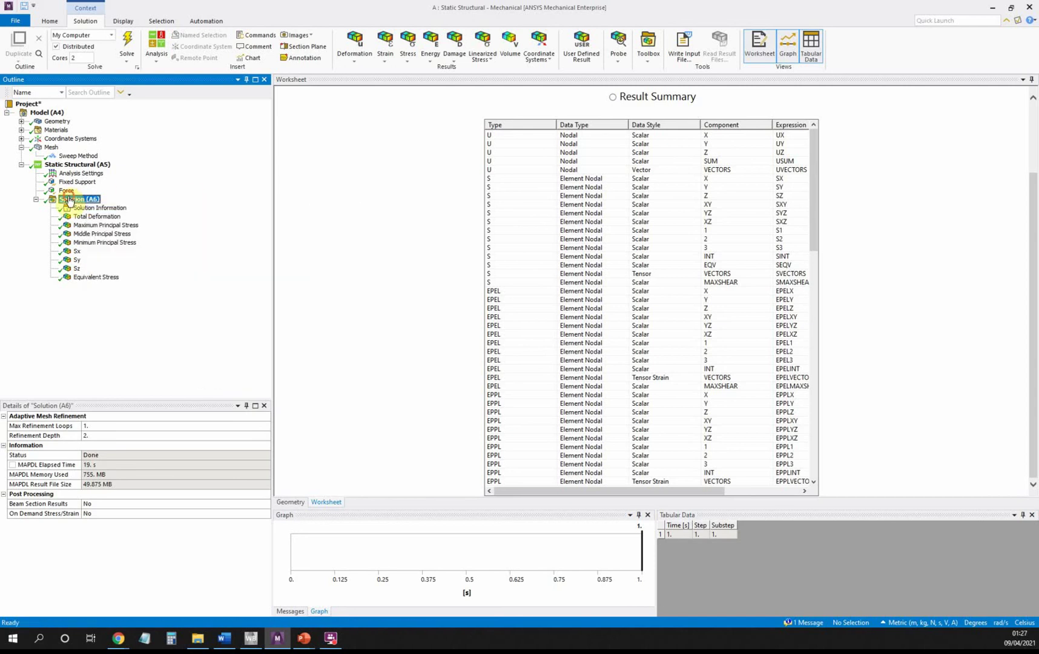
left_click(642, 258)
right_click(644, 259)
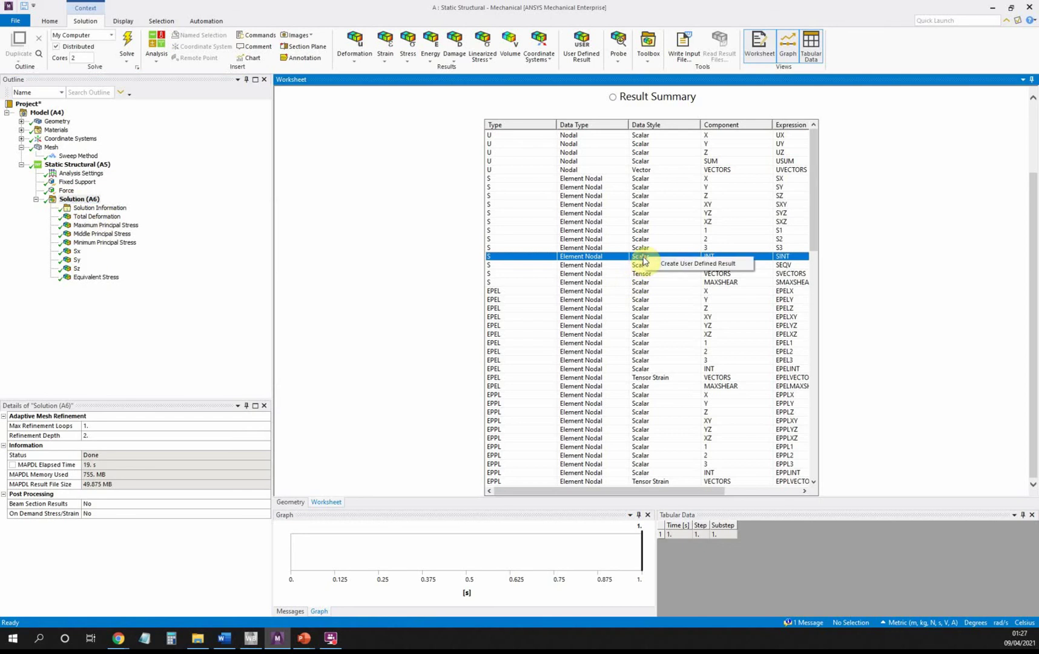
left_click(703, 264)
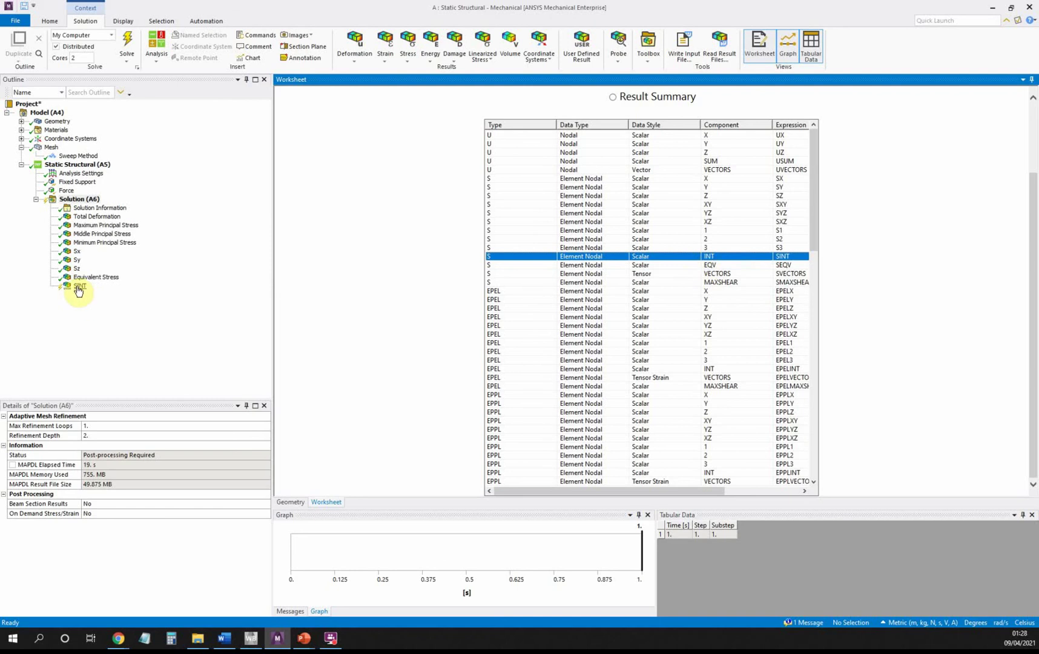
right_click(79, 288)
left_click(107, 306)
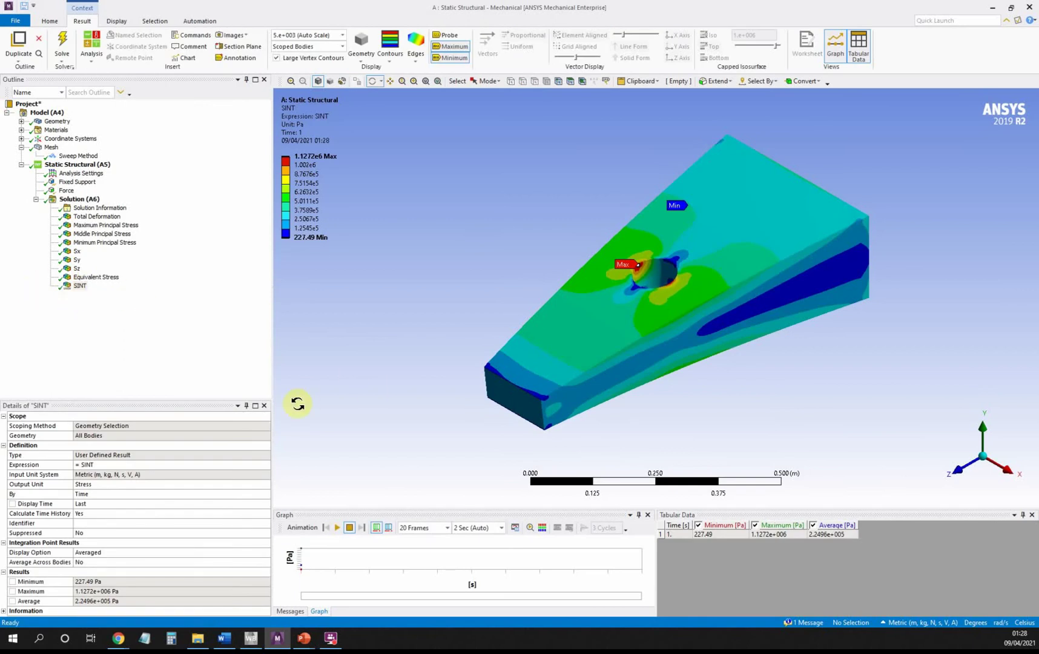
right_click(78, 287)
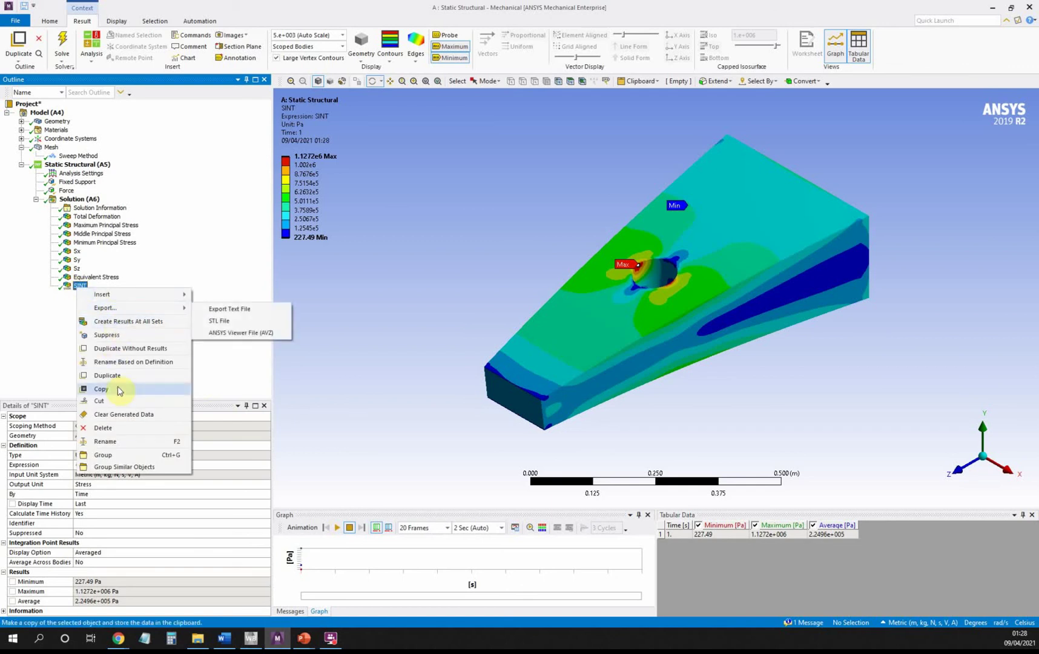
left_click(124, 427)
left_click(516, 356)
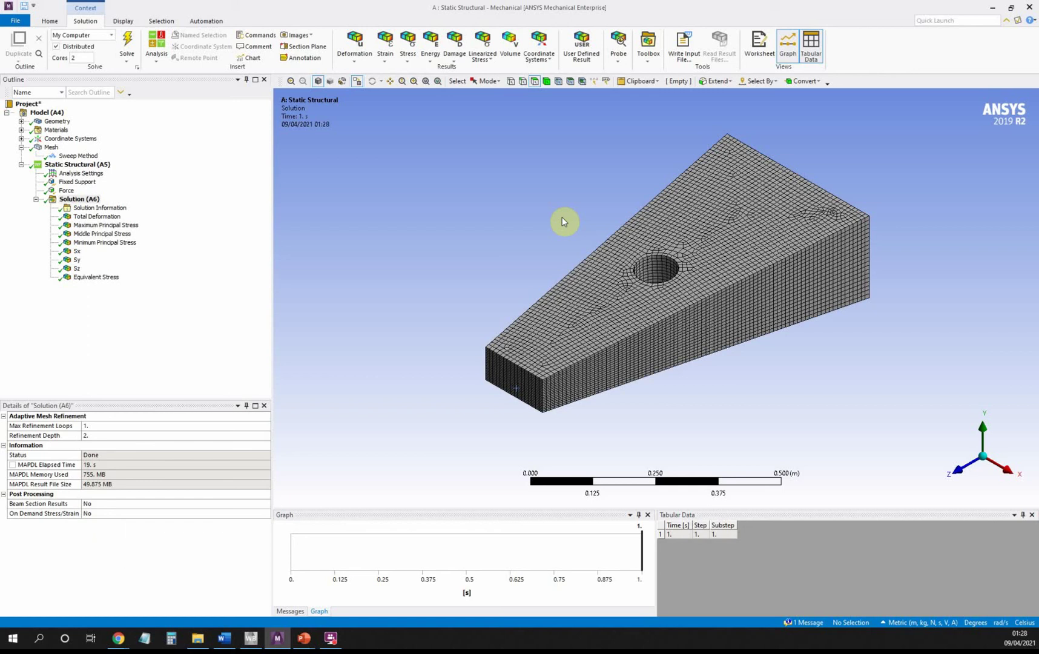
left_click(759, 45)
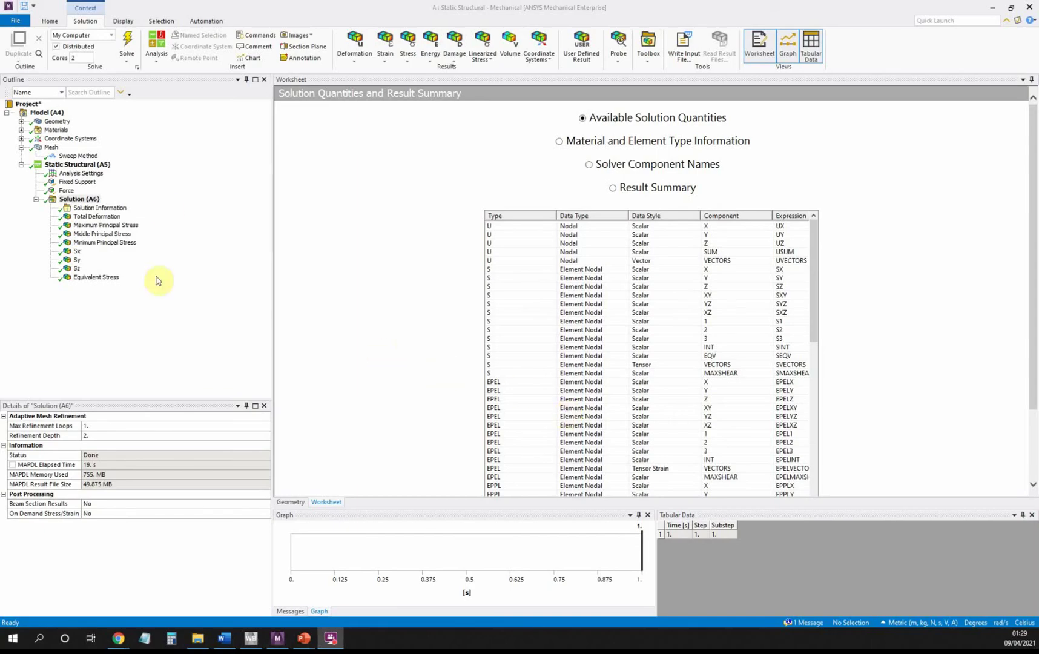
- Insert a new User Defined Result under Solution (A6)
left_click(89, 201)
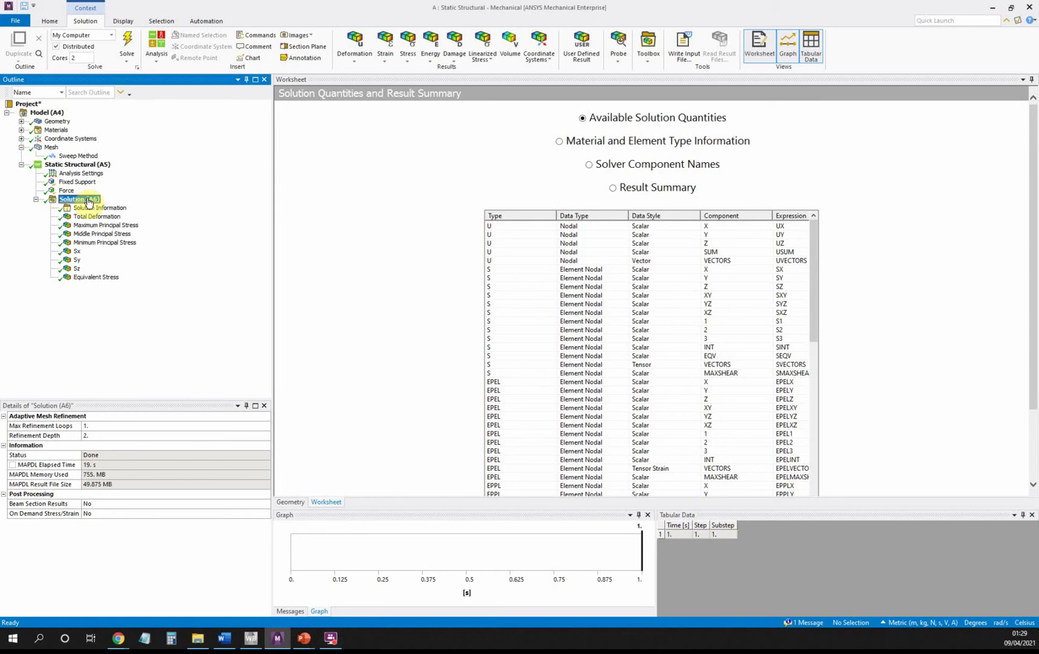
right_click(88, 201)
mouse_move(115, 205)
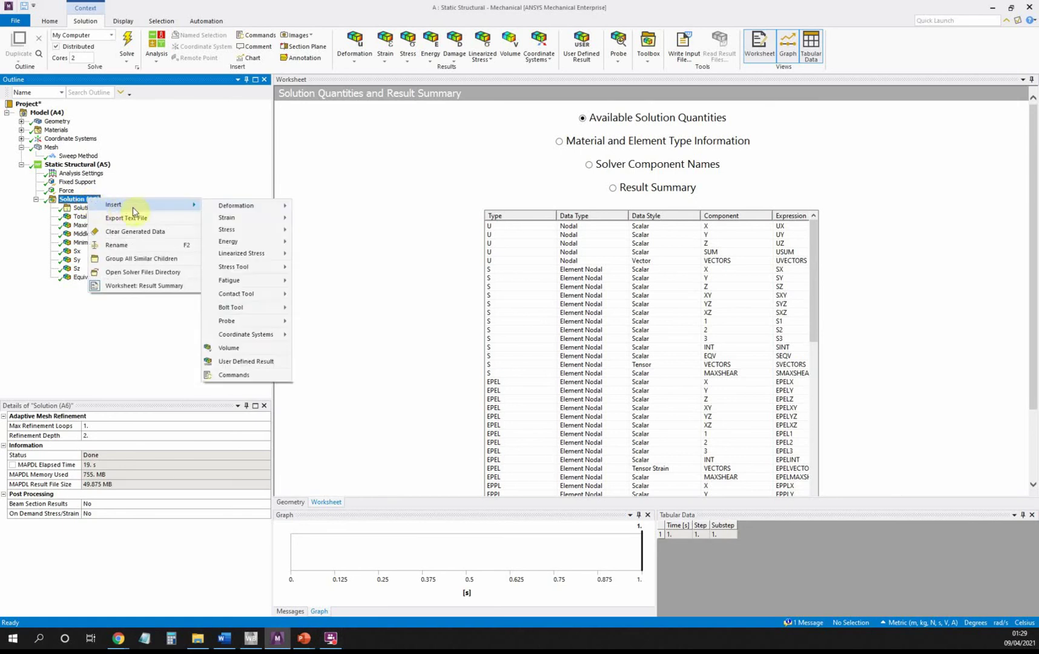
left_click(269, 366)
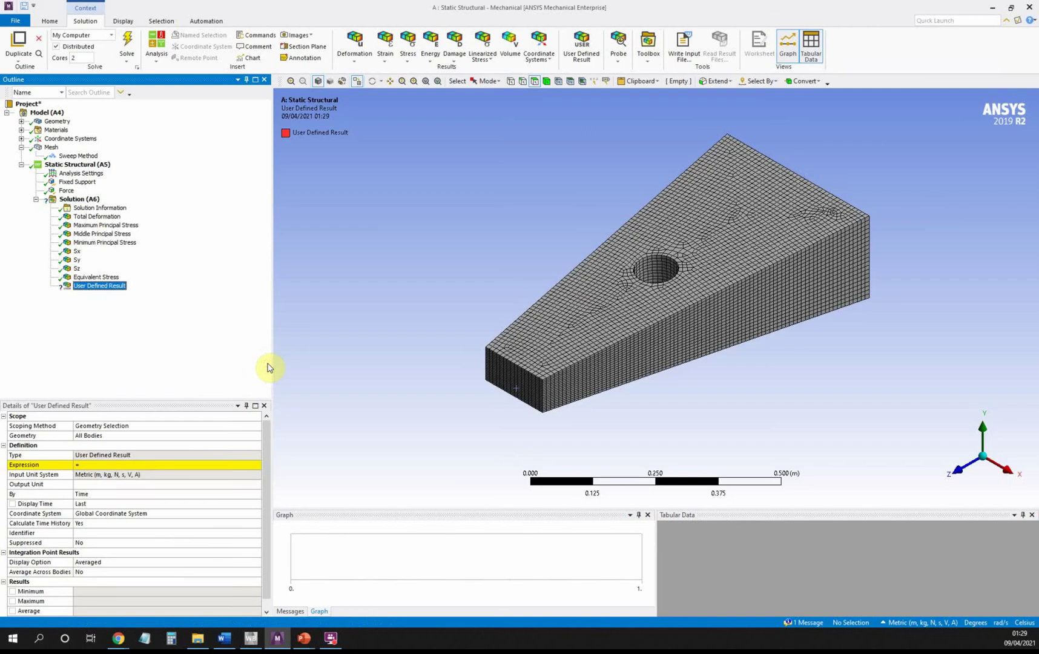
- Enter (S1+S2+S3)/3 as the user-defined result's Expression
left_click(93, 465)
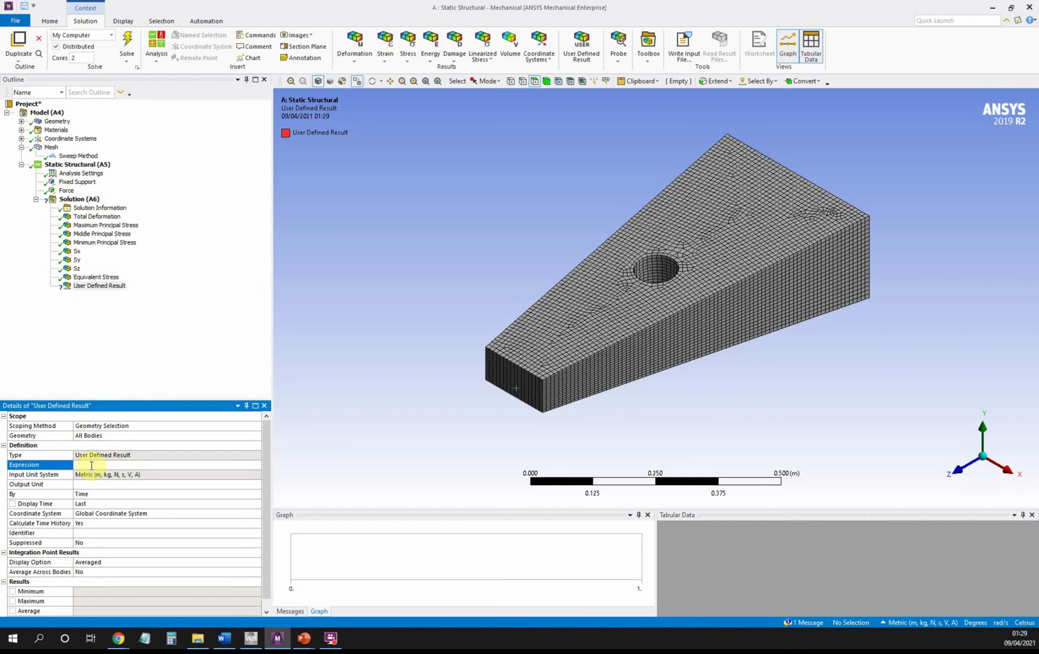
type("(S1+S2+S3)/3")
left_click(81, 465)
key("Return")
- Rename the User Defined Result to Hydrostatic_stress
right_click(105, 293)
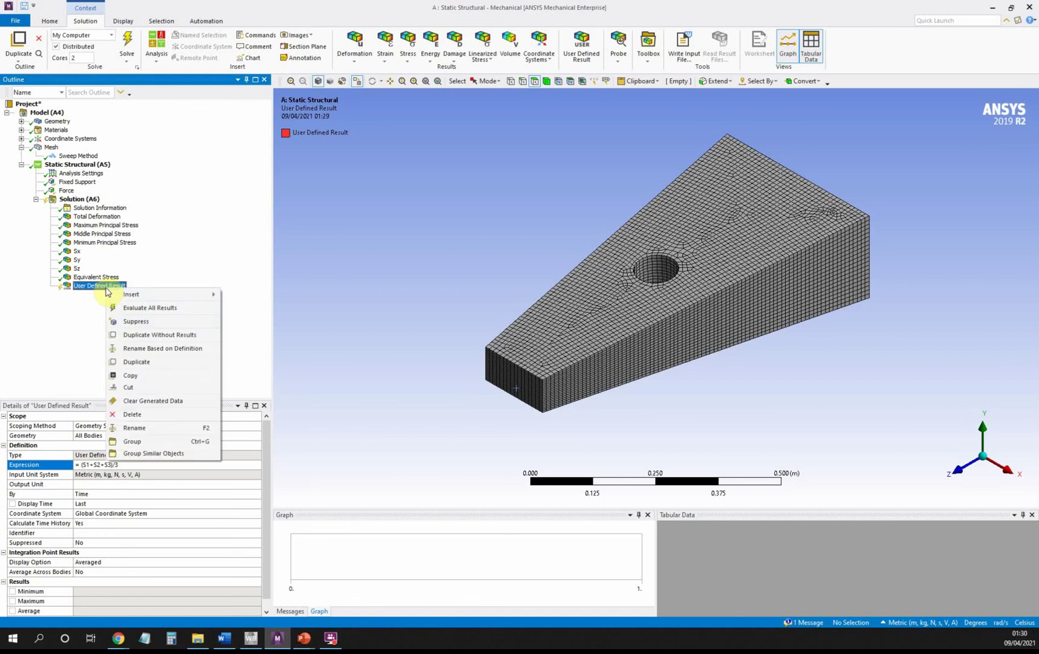
left_click(169, 428)
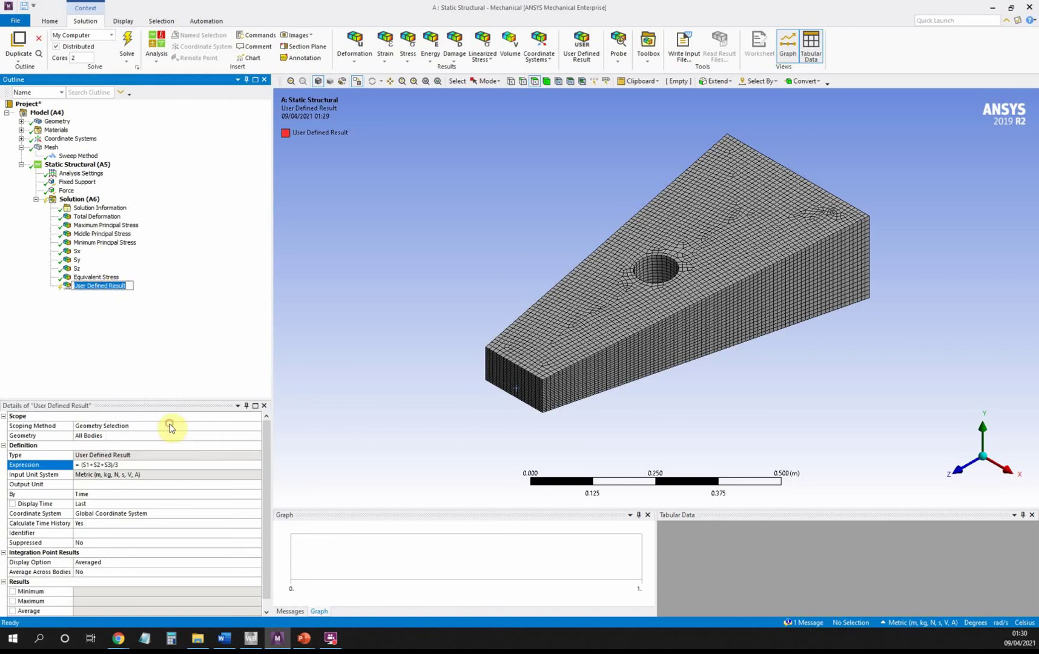
type("Hydrostatic_stress")
key("Return")
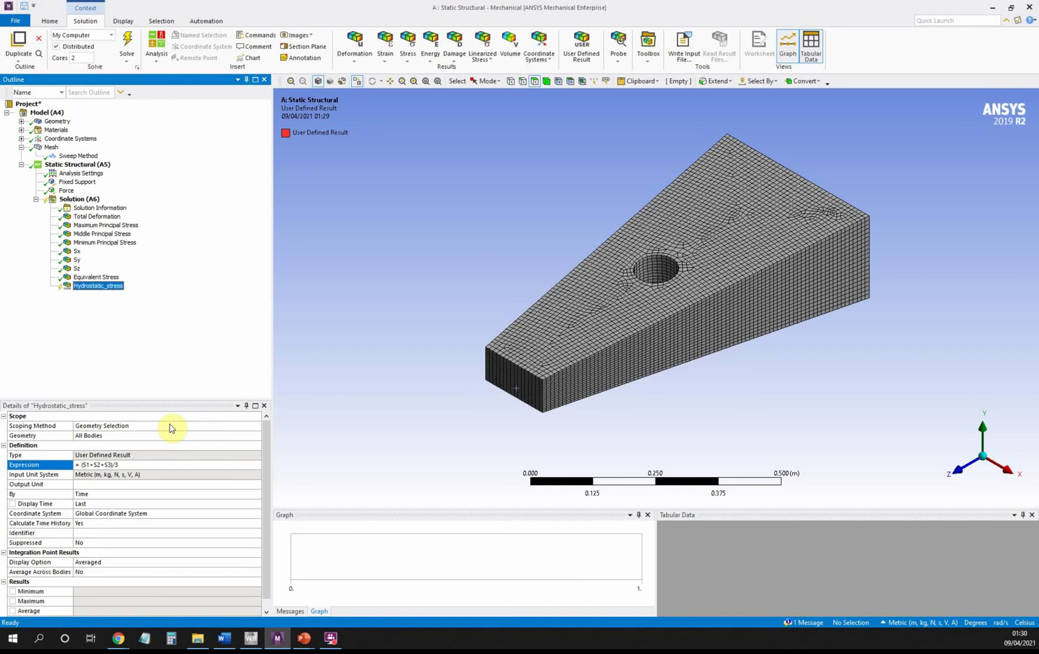
- Evaluate Hydrostatic_stress, showing a contour from -3.7389e5 to 3.7892e5 Pa
right_click(108, 286)
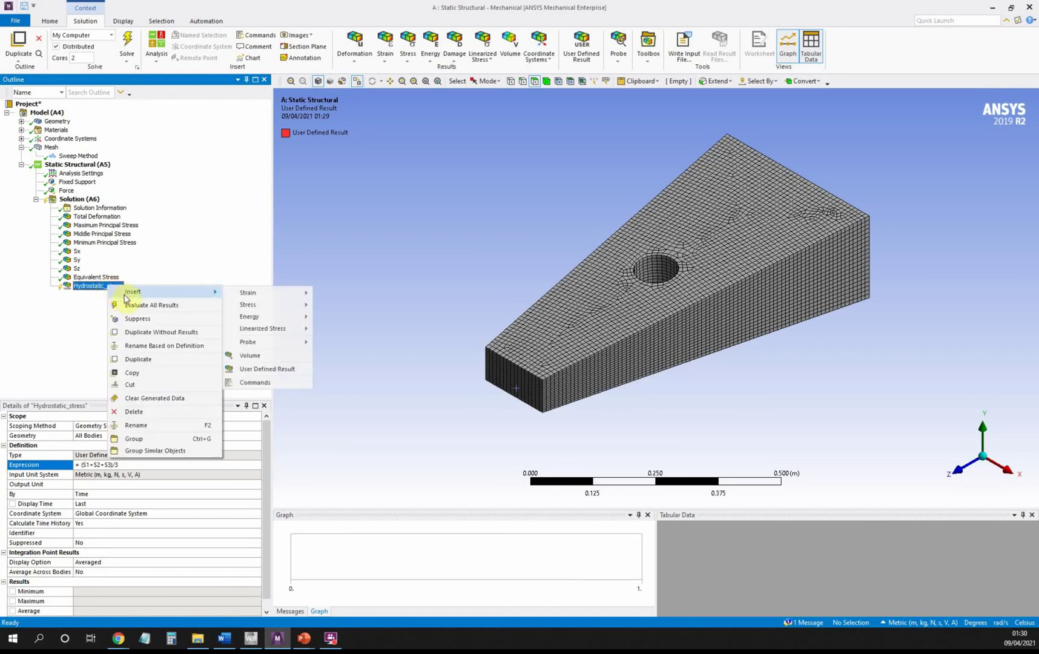
left_click(134, 305)
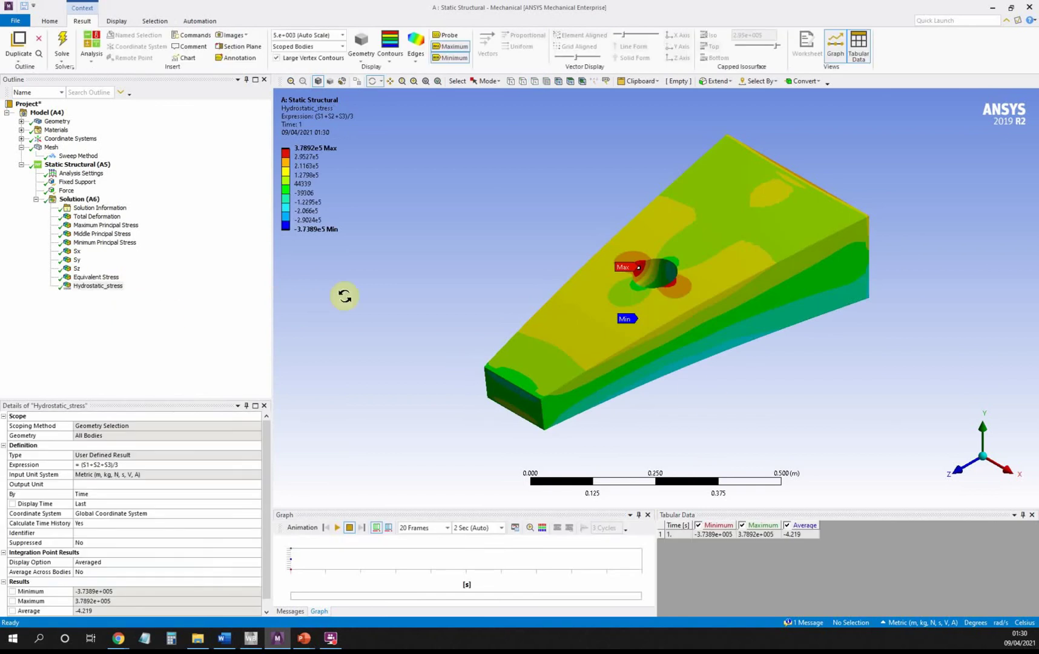
left_click(300, 148)
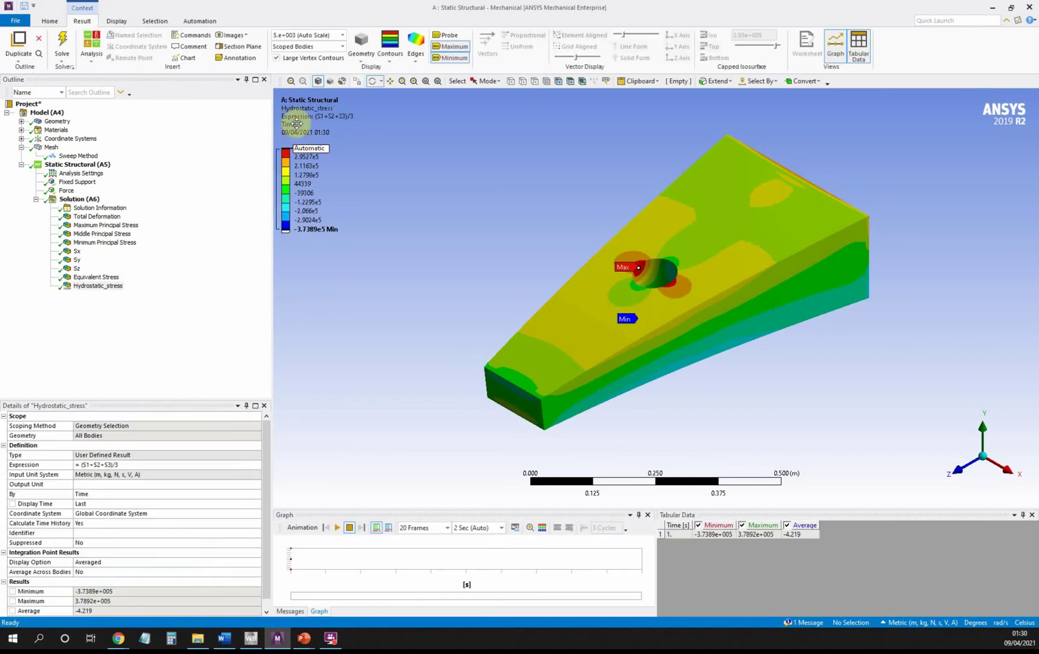
left_click(354, 154)
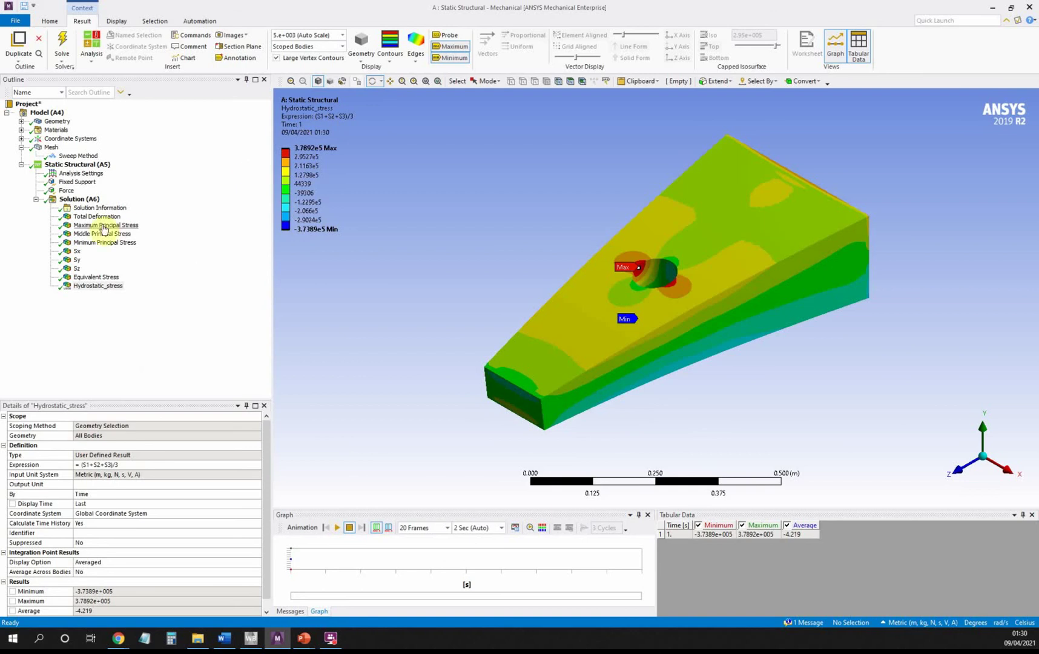
left_click(79, 200)
- Insert another User Defined Result with expression (Sx+Sy+Sz)/3
right_click(80, 199)
mouse_move(107, 204)
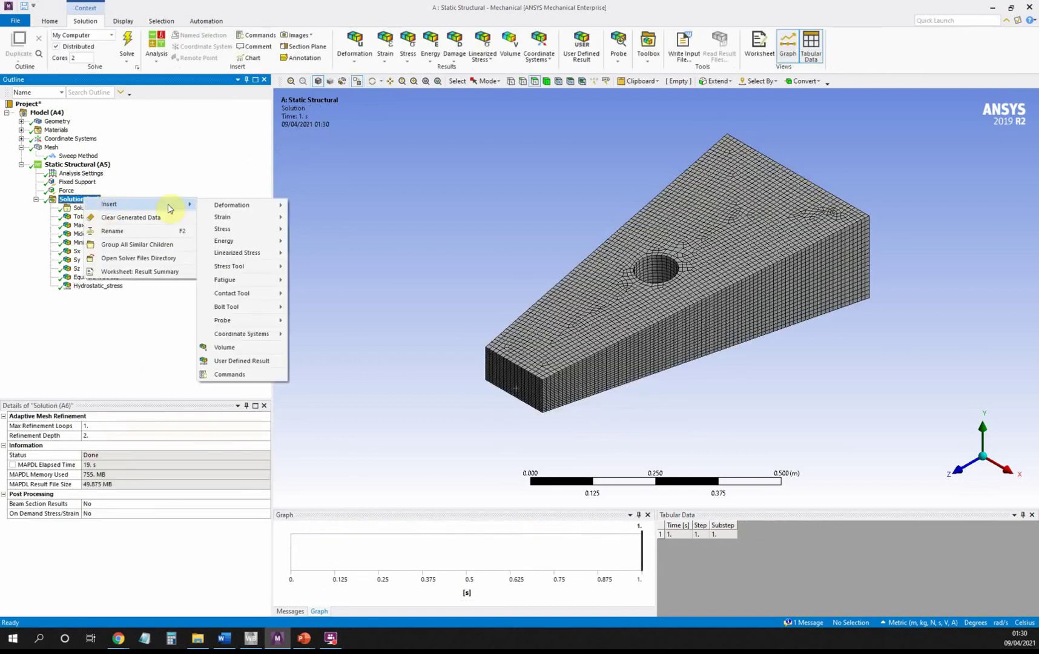
left_click(241, 360)
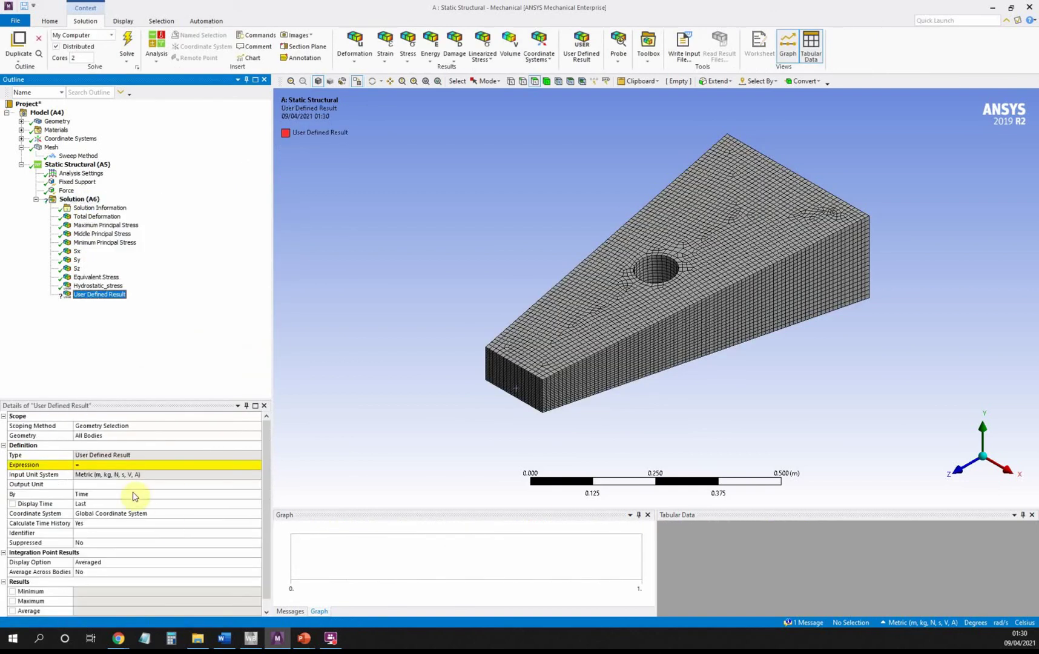
left_click(83, 465)
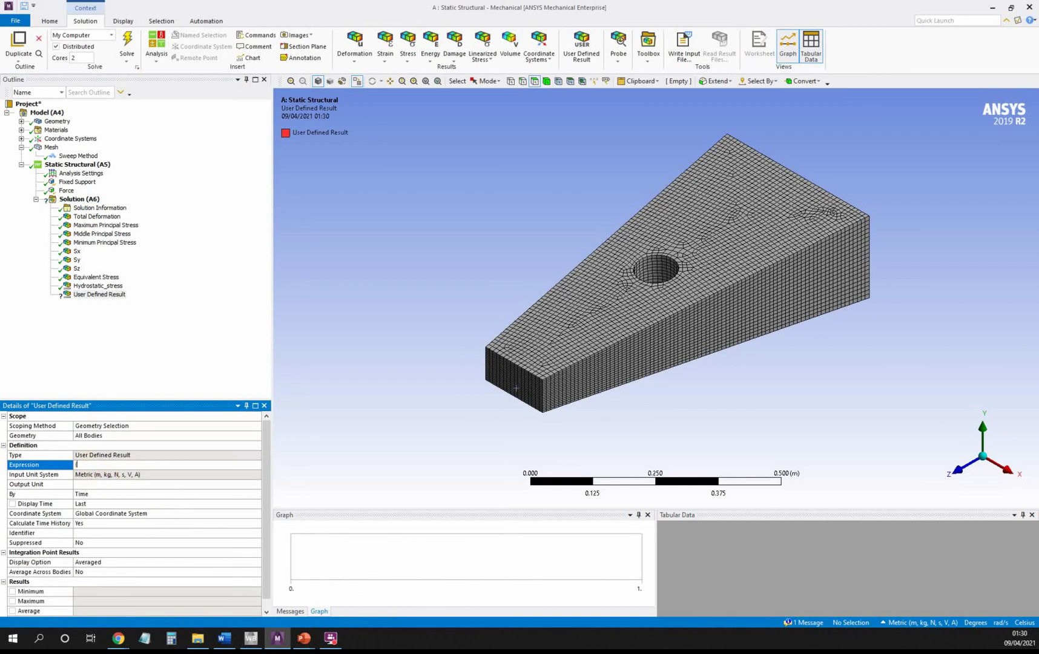
type("(Sx+Sy+Sz)/3")
left_click(106, 478)
- Rename the new result to Hydrostatic_stress_02
right_click(109, 295)
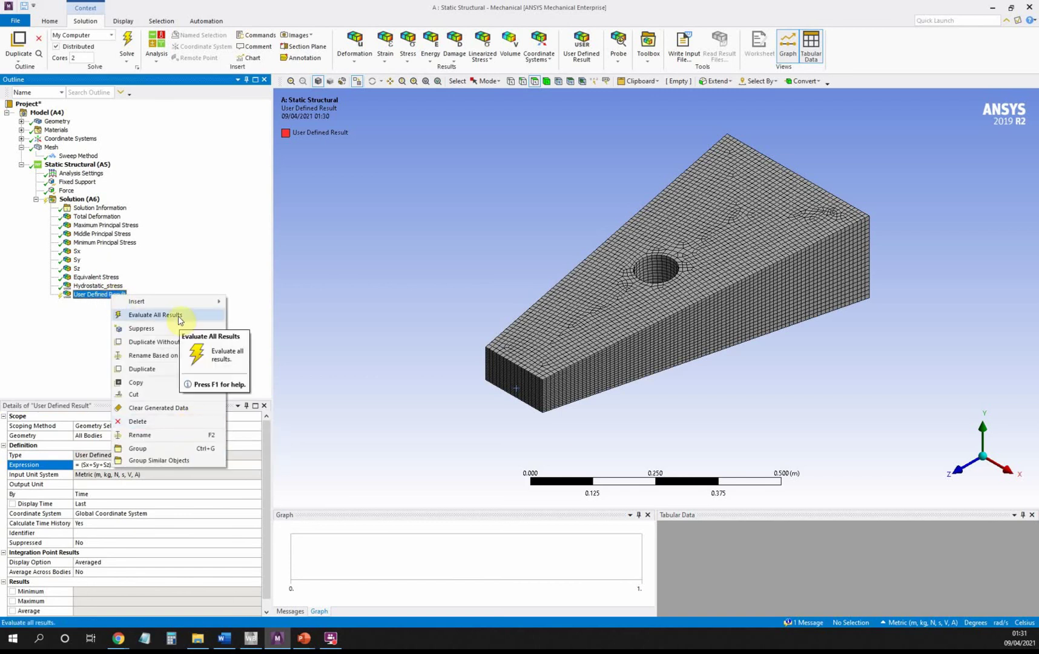
left_click(170, 435)
type("Hy")
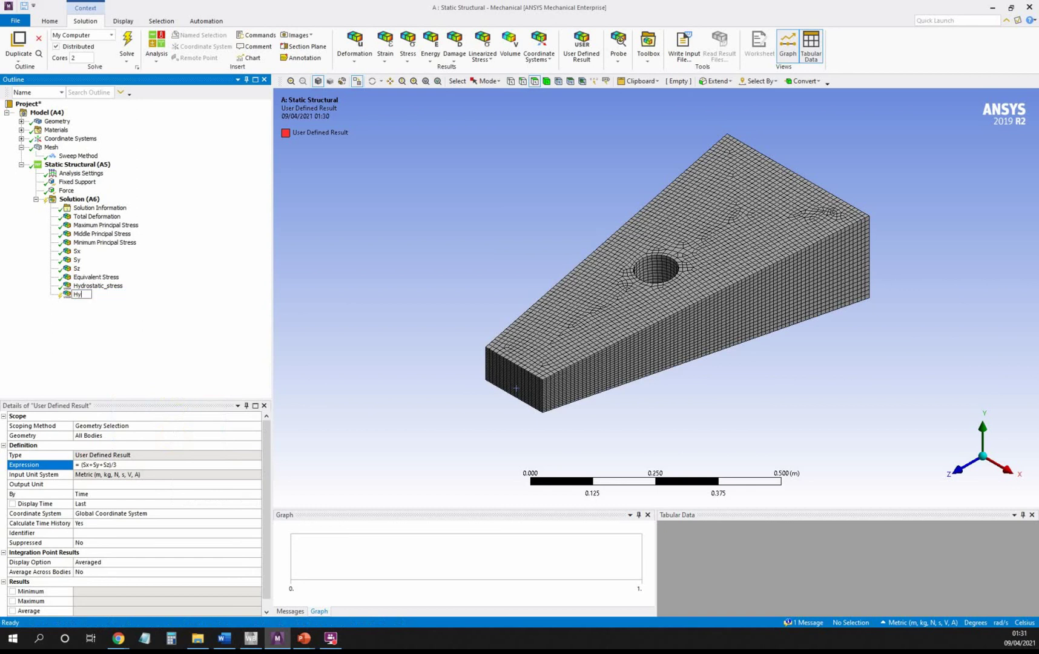
type("drostatic")
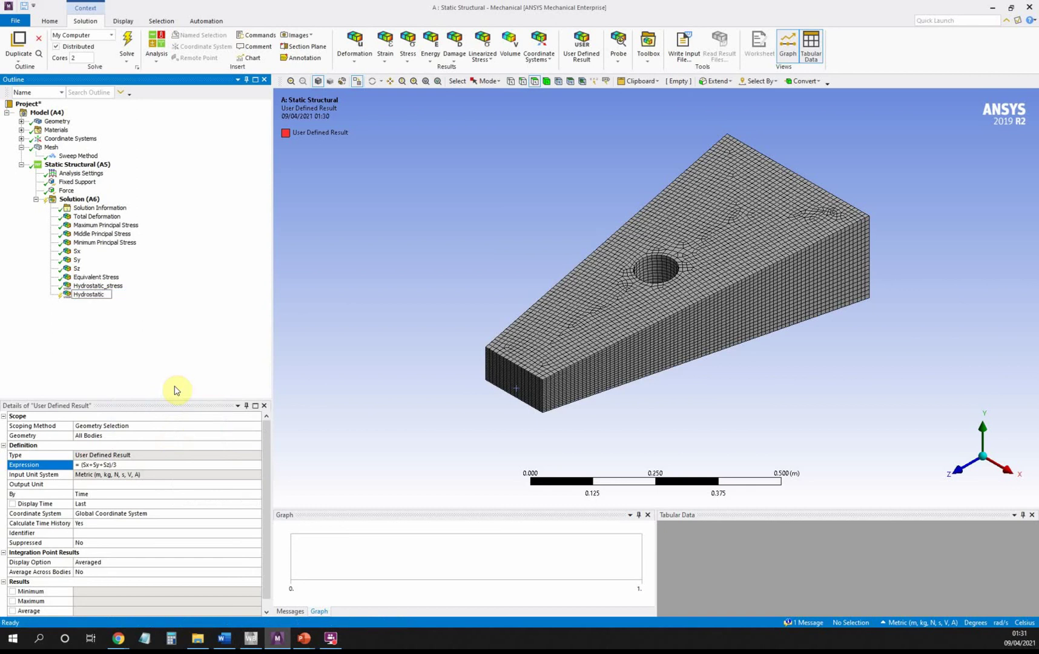
type("_stress_02")
key("Return")
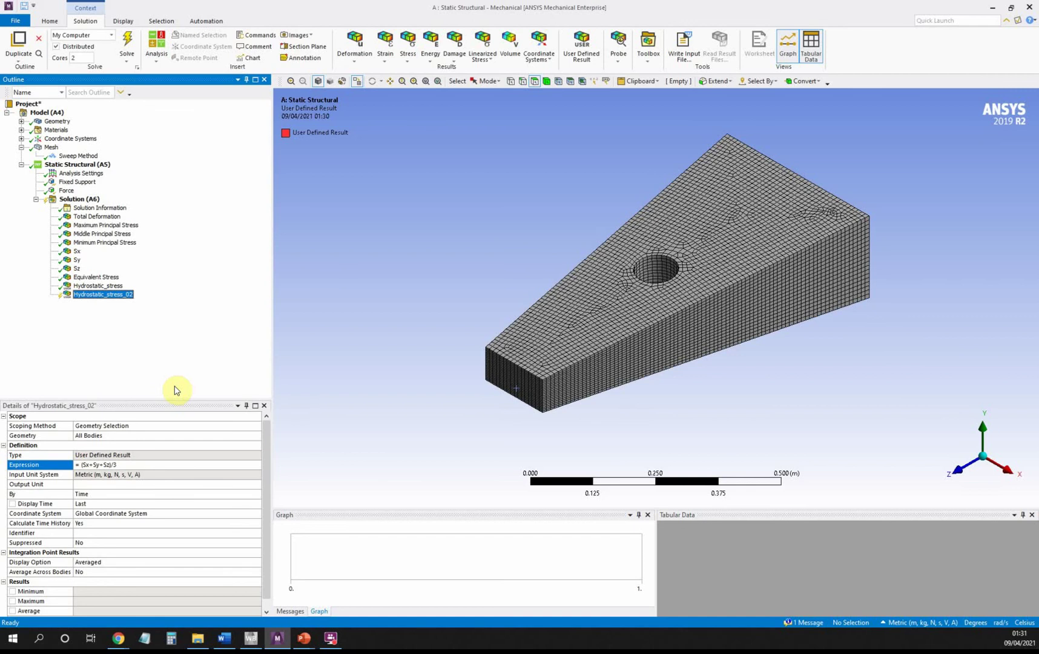
- Evaluate Hydrostatic_stress_02 and compare it with Hydrostatic_stress, both -3.7389e5 to 3.7892e5 Pa
right_click(109, 295)
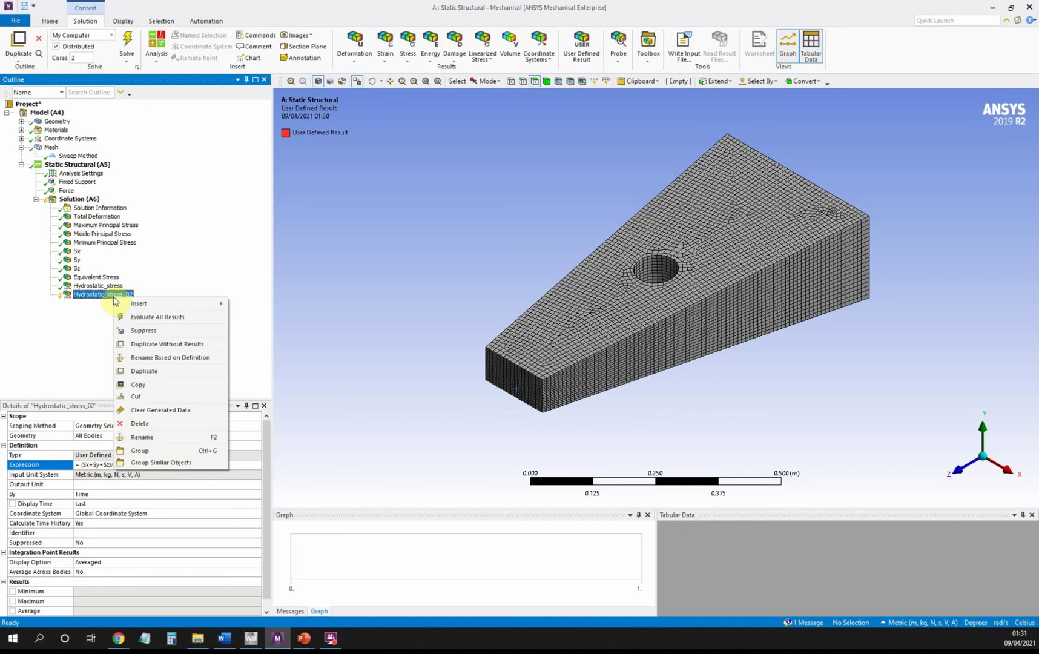
left_click(132, 318)
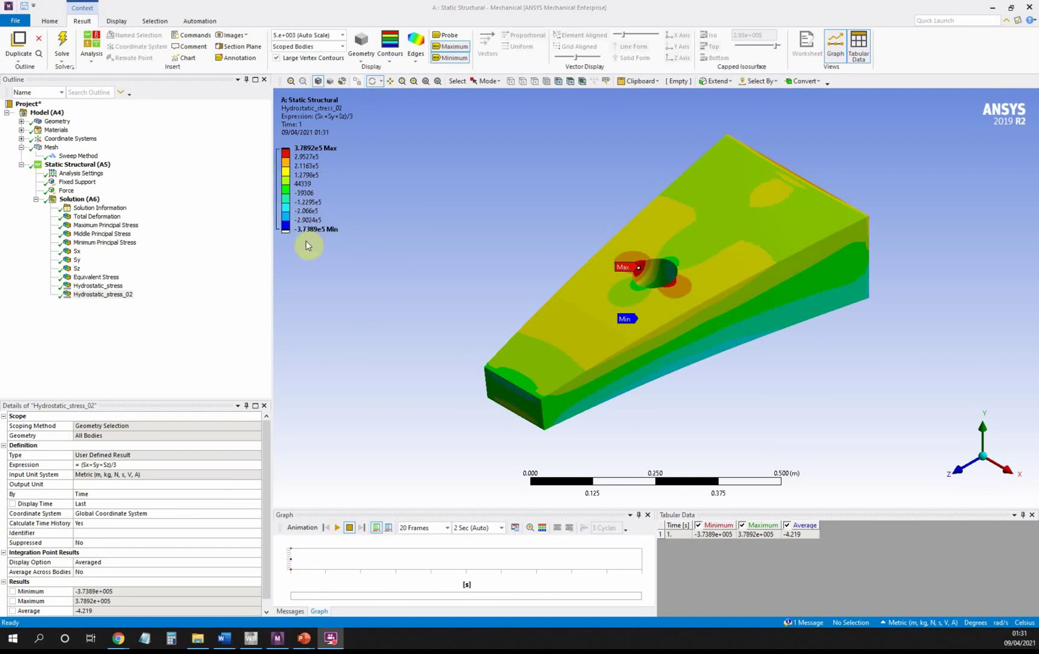
left_click(117, 287)
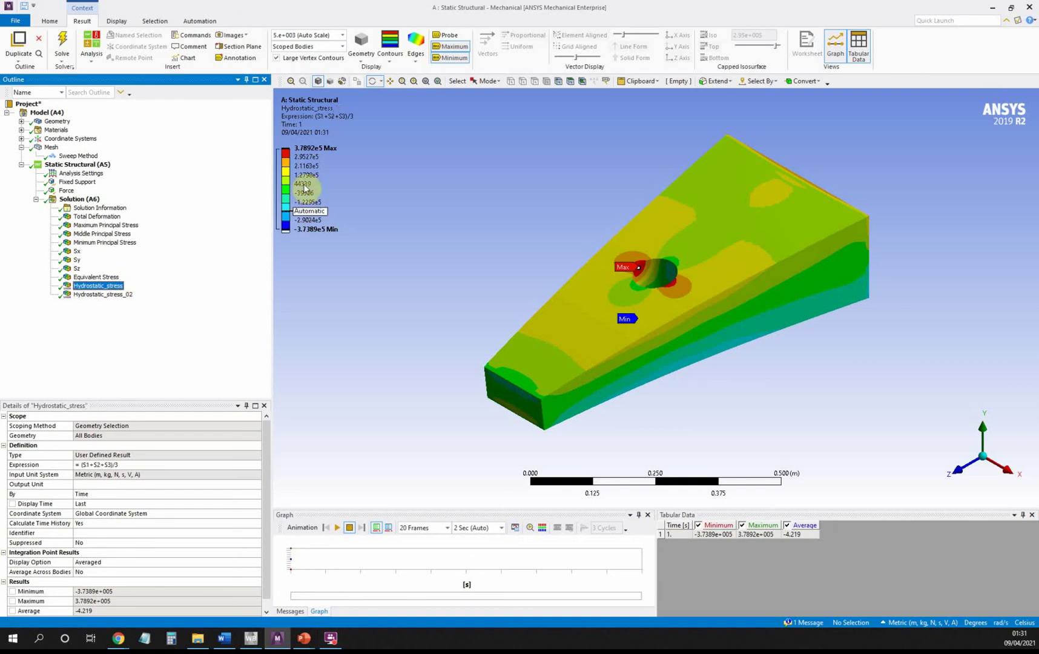